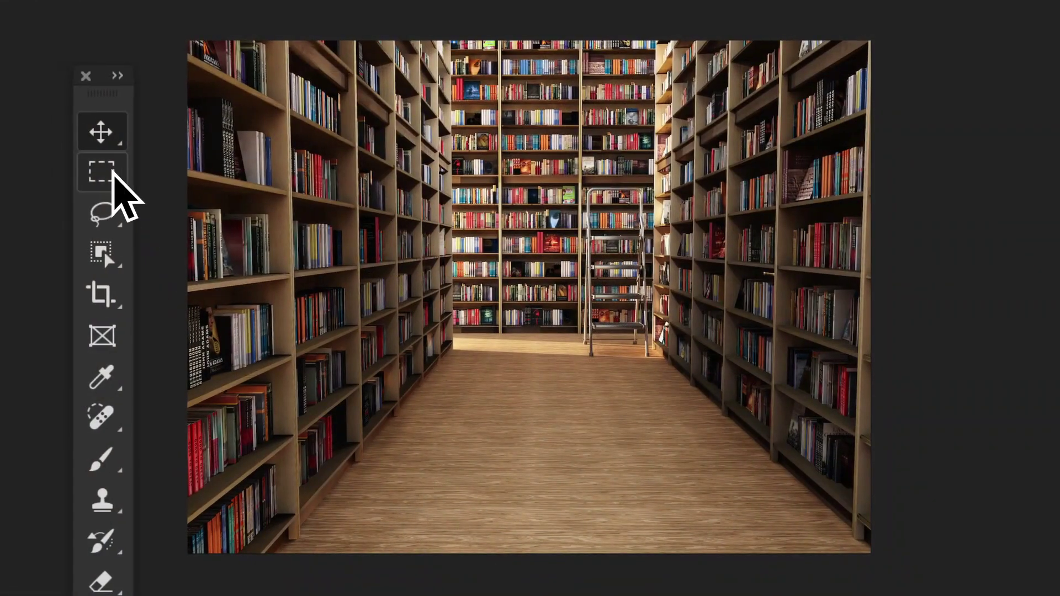
- Replace the far bookshelves with generated 'jungle' foliage and browse to the next variation
left_click(110, 179)
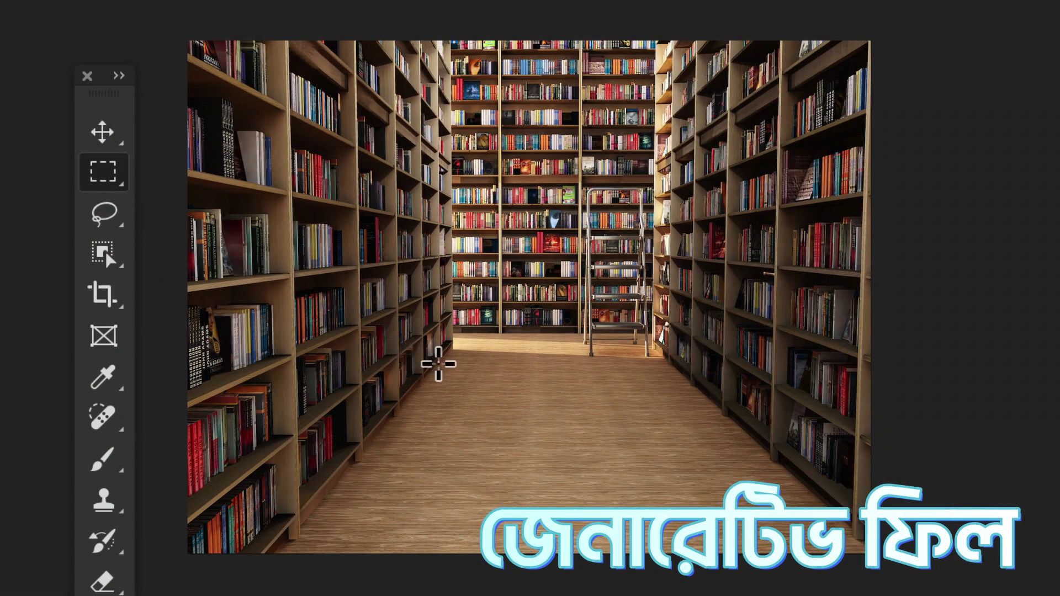
left_click_drag(666, 40, 667, 39)
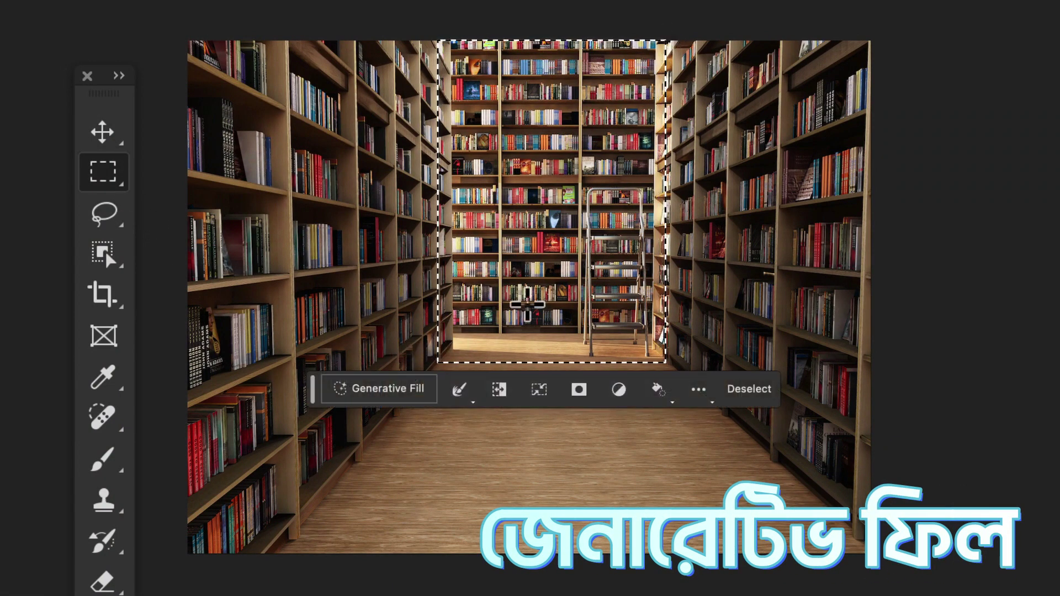
type("jungle")
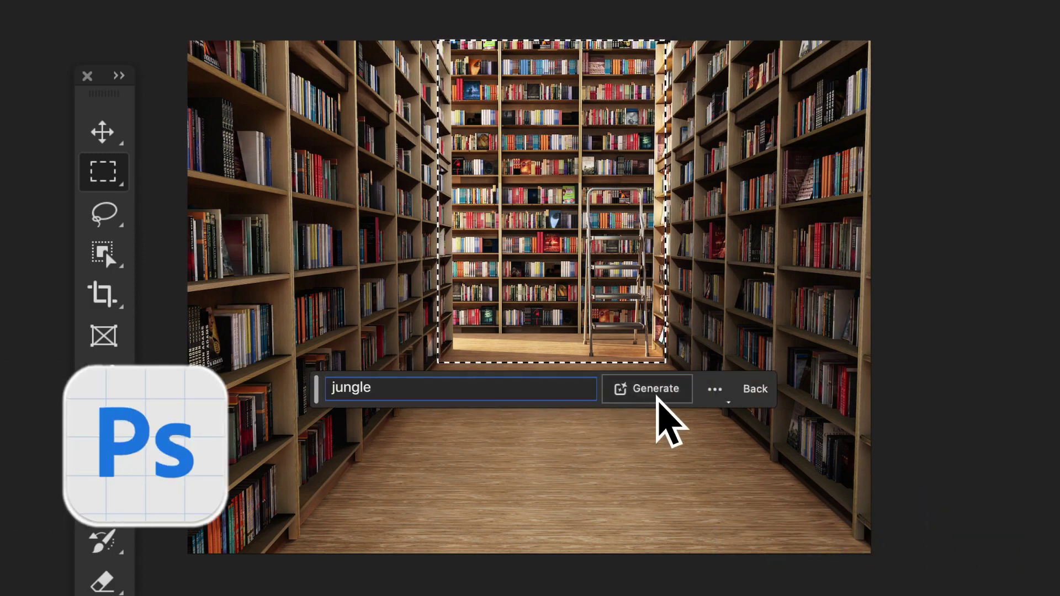
left_click(660, 399)
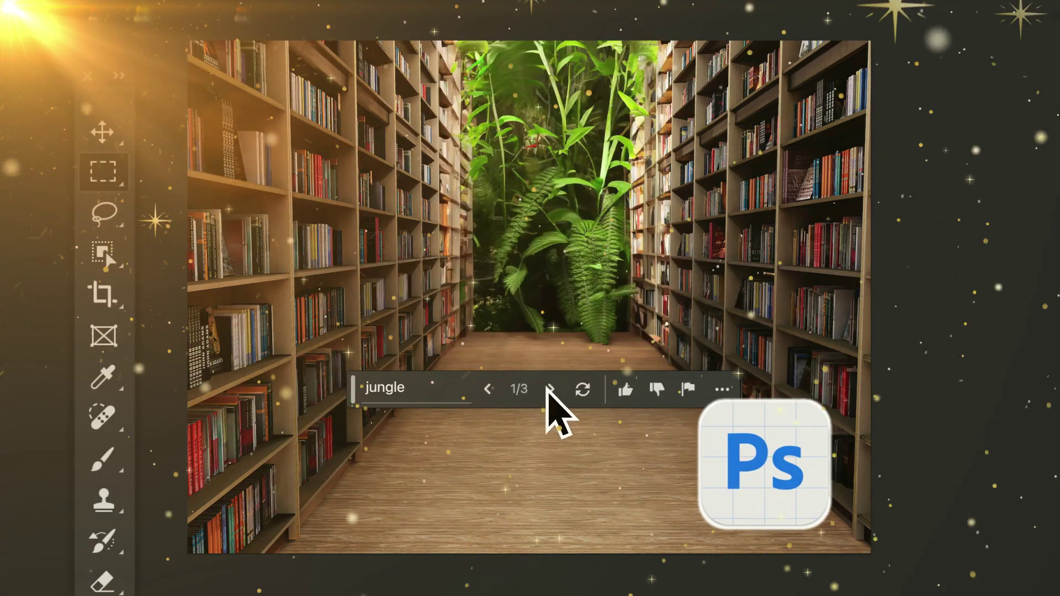
left_click(104, 214)
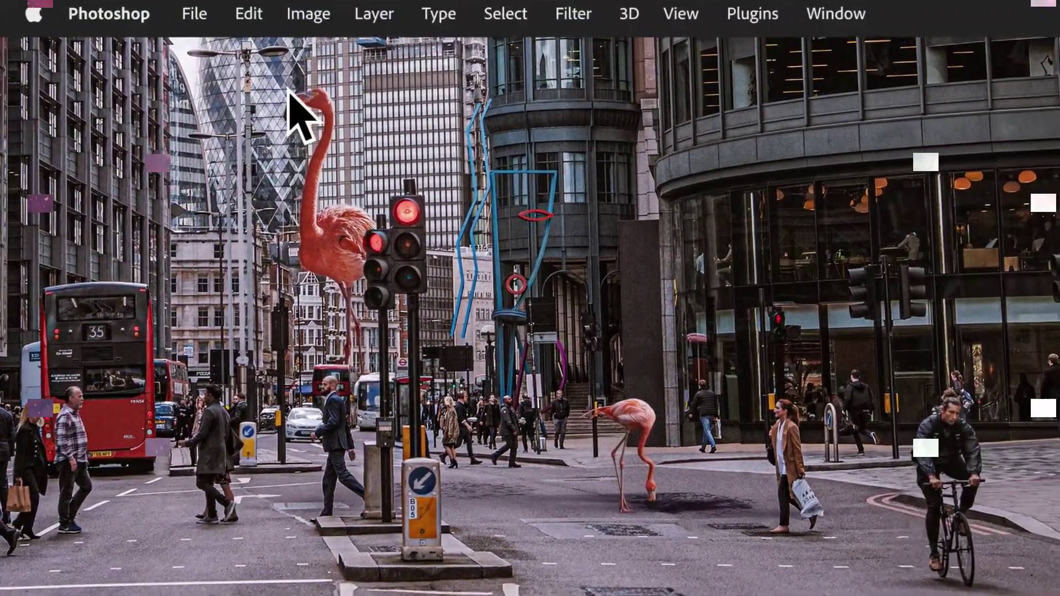
- Free Transform the flamingo up to giant size and shift it left beside the curved building
left_click(254, 16)
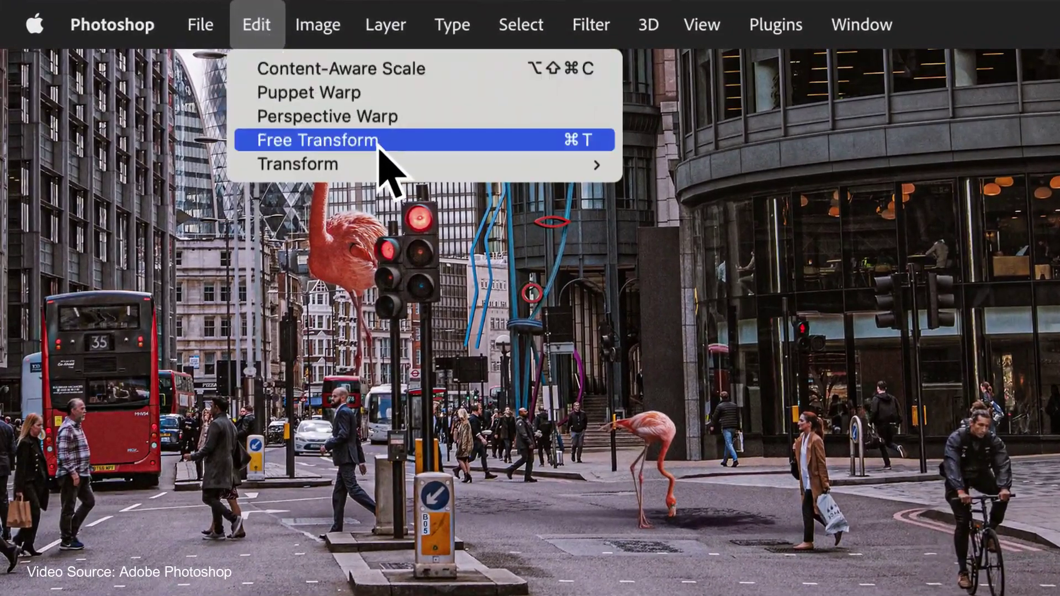
mouse_move(298, 164)
left_click(695, 203)
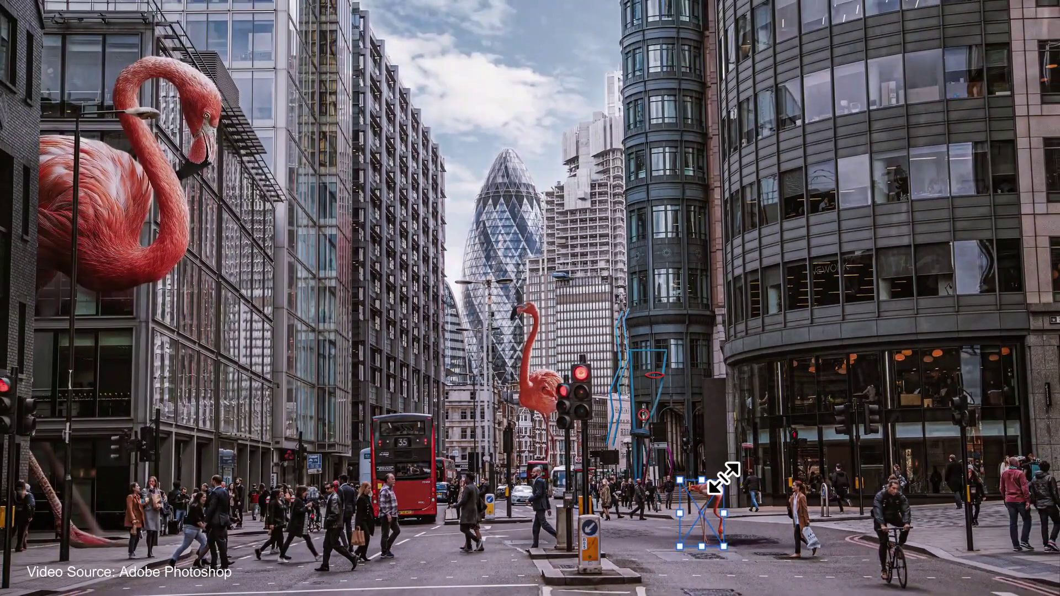
left_click_drag(799, 340, 961, 36)
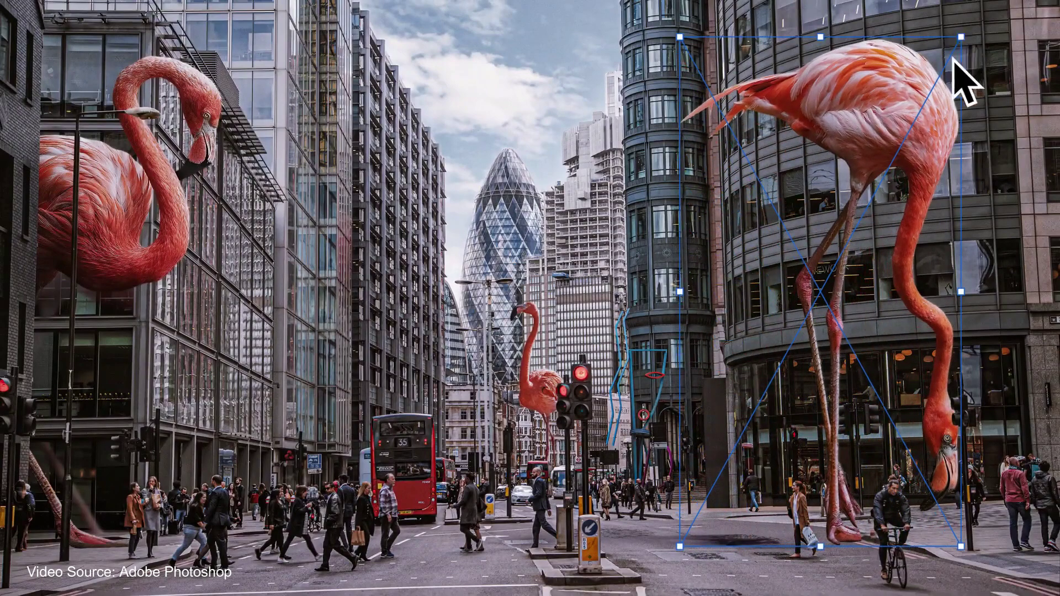
left_click_drag(865, 166, 764, 165)
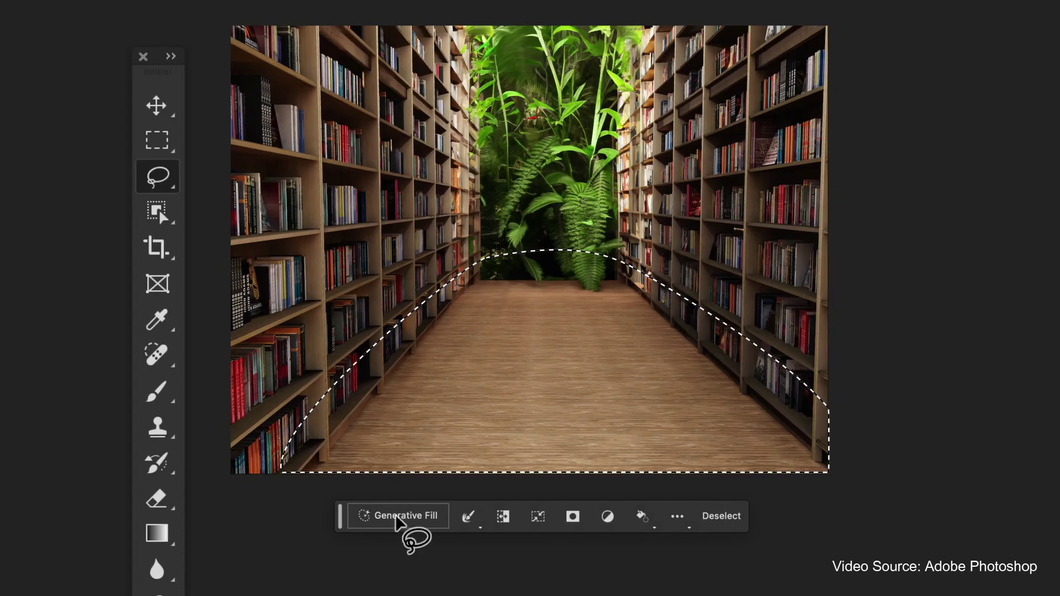
- Fill the floor with 'lush moss', step to the third variation, and select an area on it
left_click(430, 517)
type("lush moss")
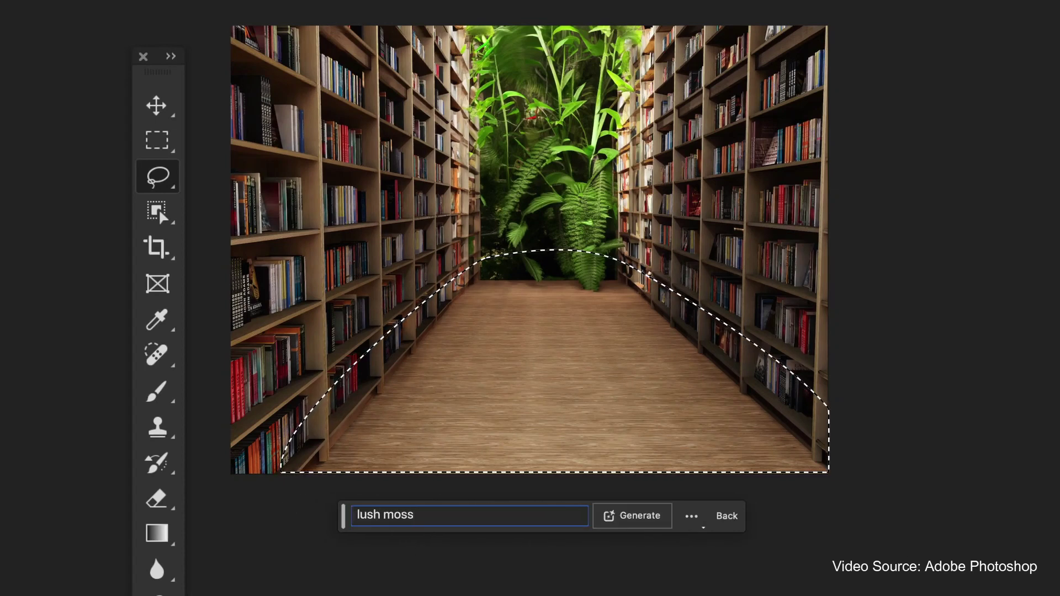
key("Return")
left_click(553, 526)
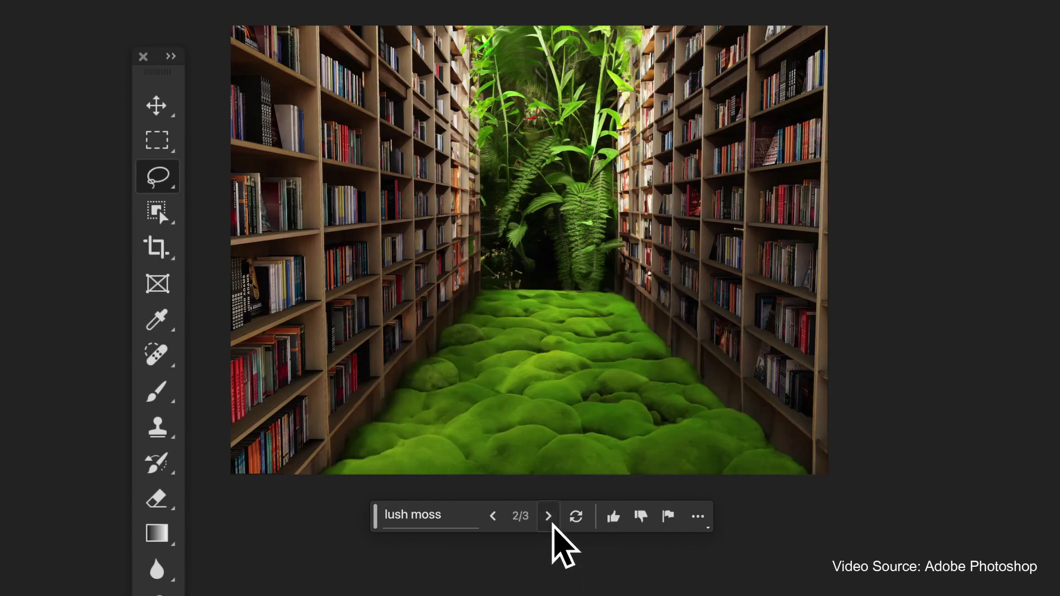
left_click(553, 525)
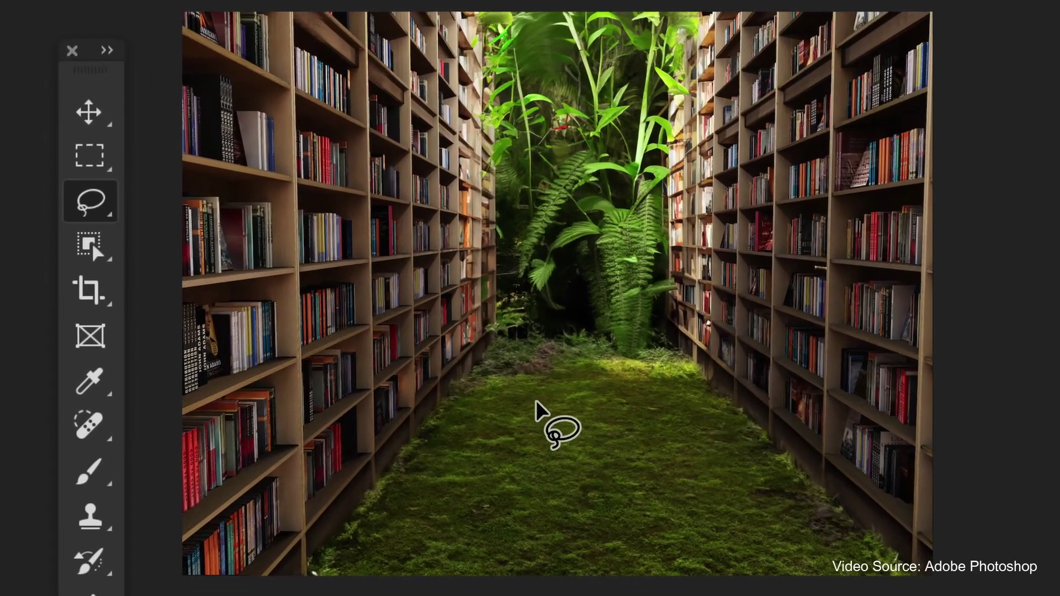
left_click_drag(536, 398, 583, 399)
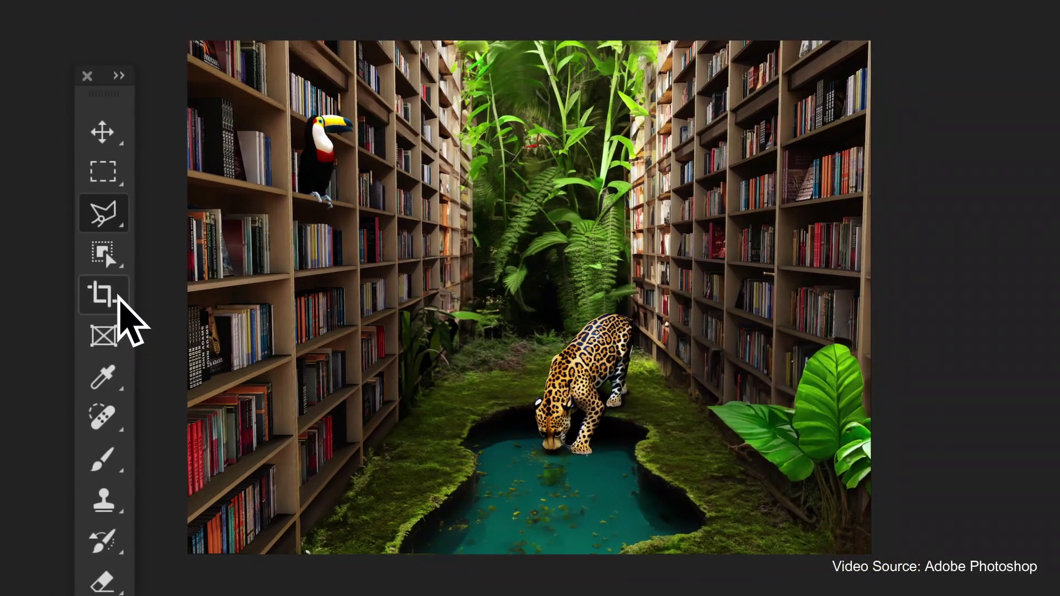
- Crop outward to extend the canvas past the lower right and the left edges
left_click(123, 299)
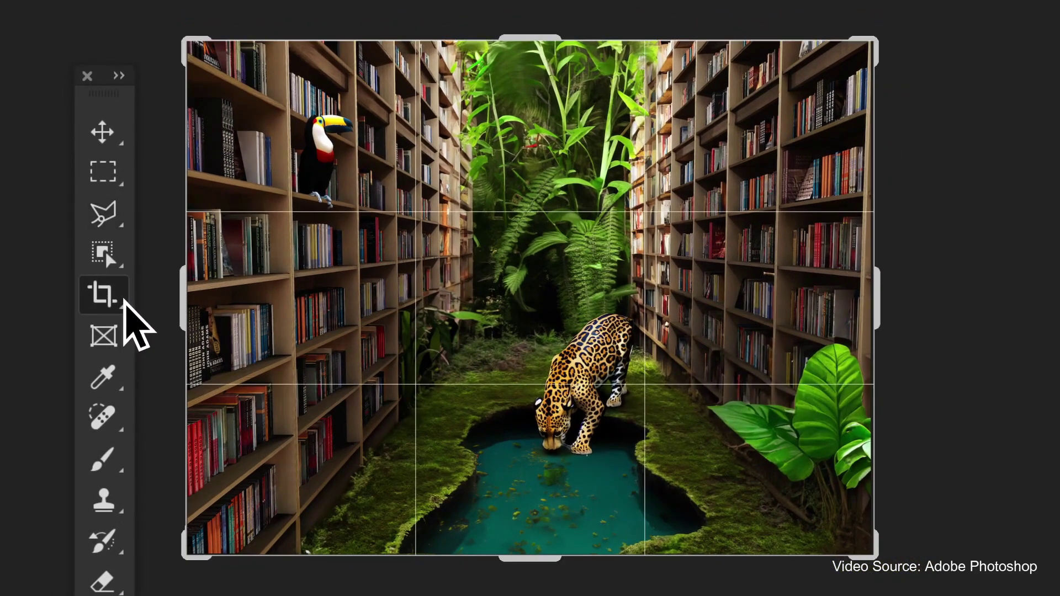
left_click_drag(876, 555, 892, 574)
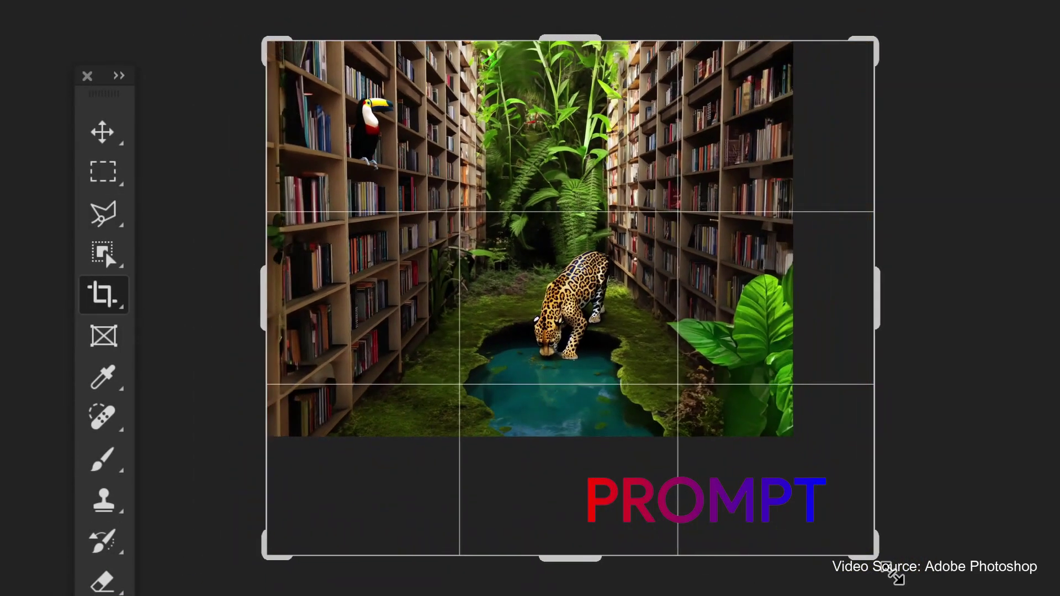
left_click_drag(283, 569, 180, 574)
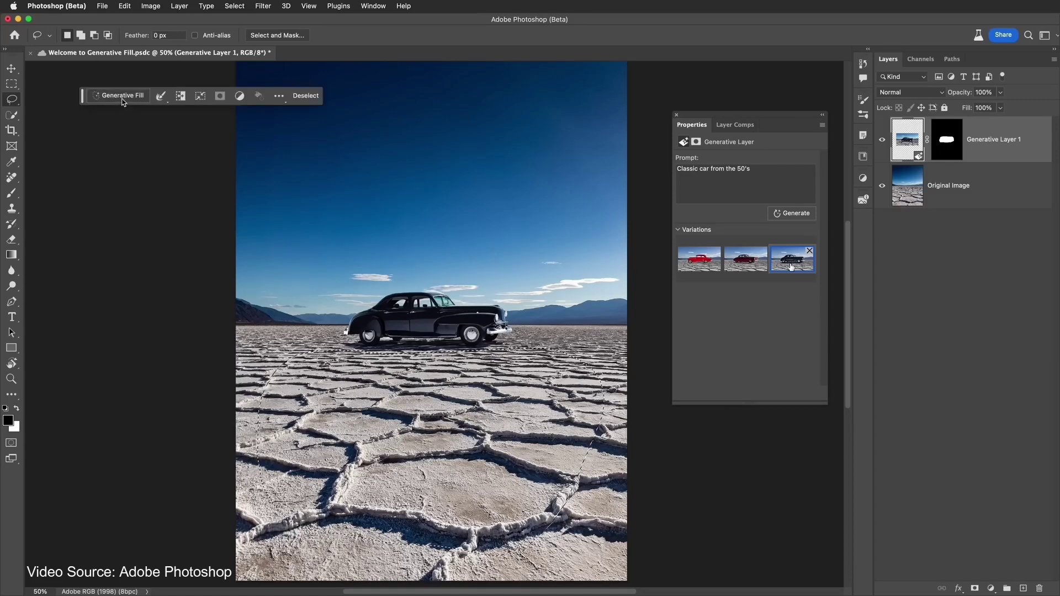
- Generate 'Reflection pool fill with blue water', compare the three variations, and keep the first
left_click(122, 98)
type("Reflection pool fill with blue water")
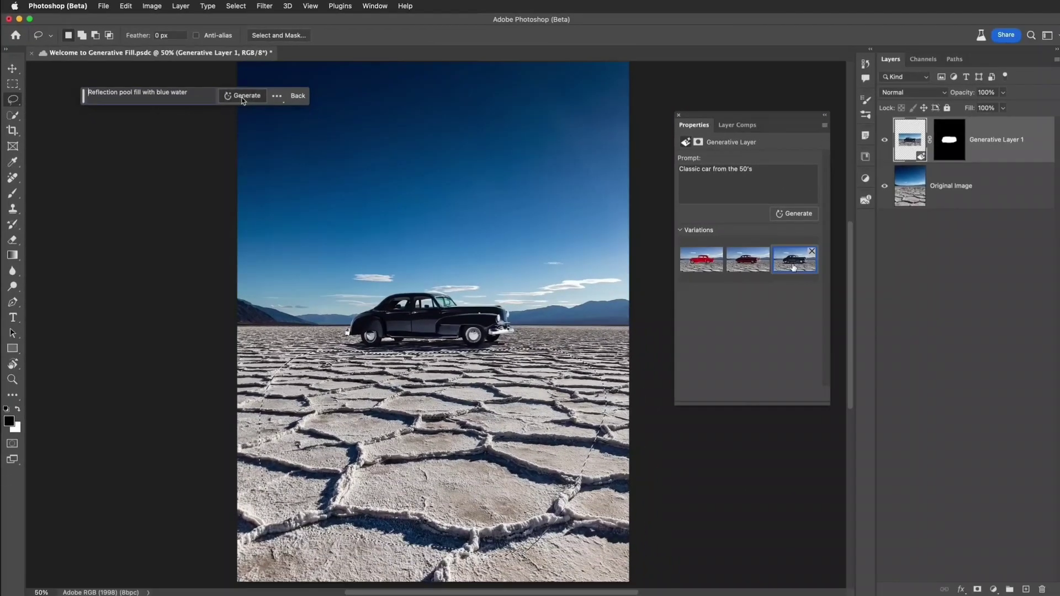
left_click(367, 146)
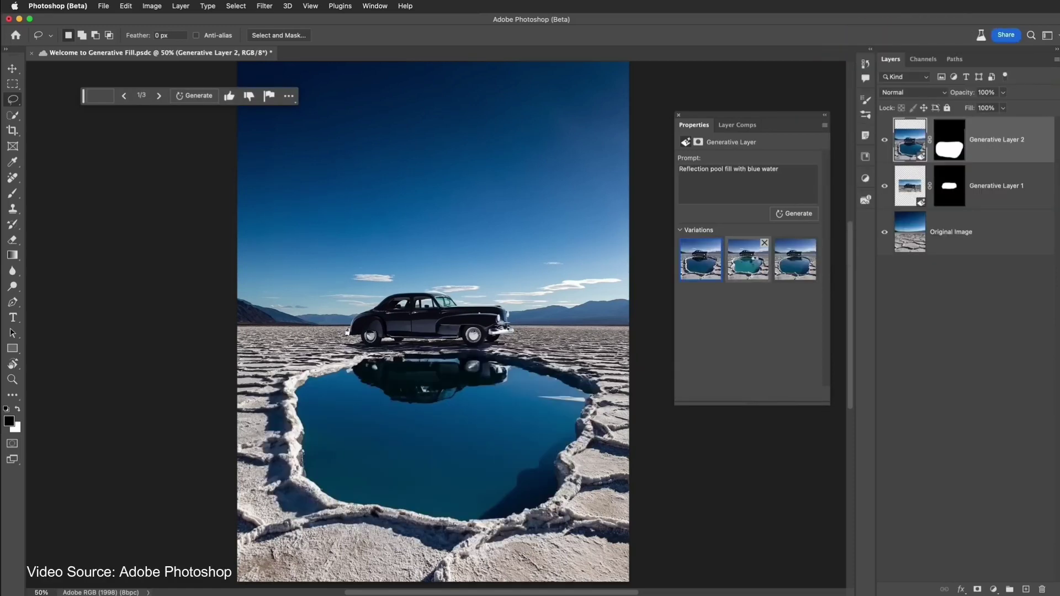
left_click(754, 263)
left_click(794, 265)
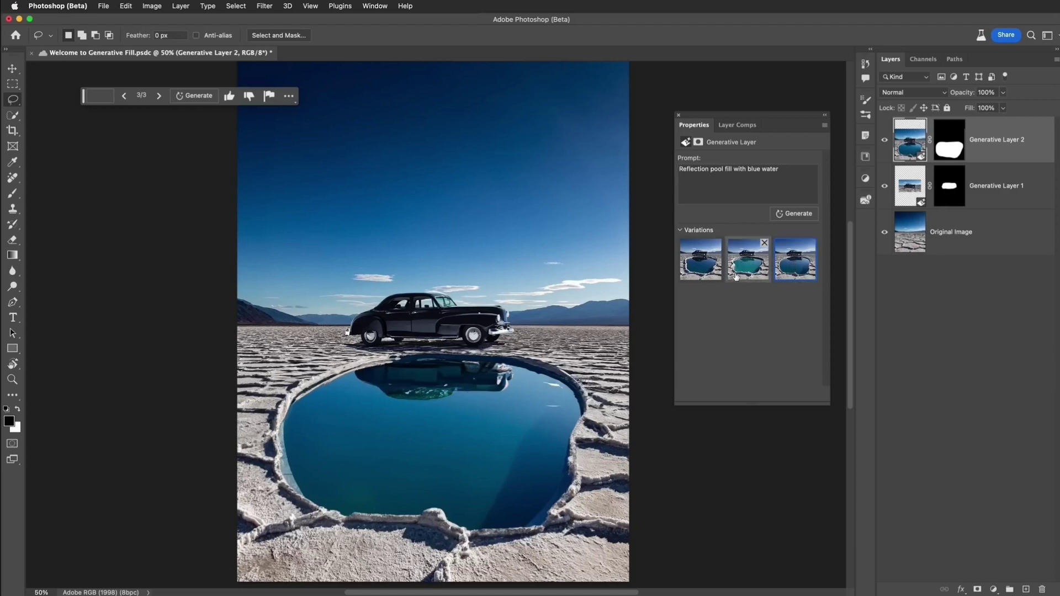
left_click(710, 268)
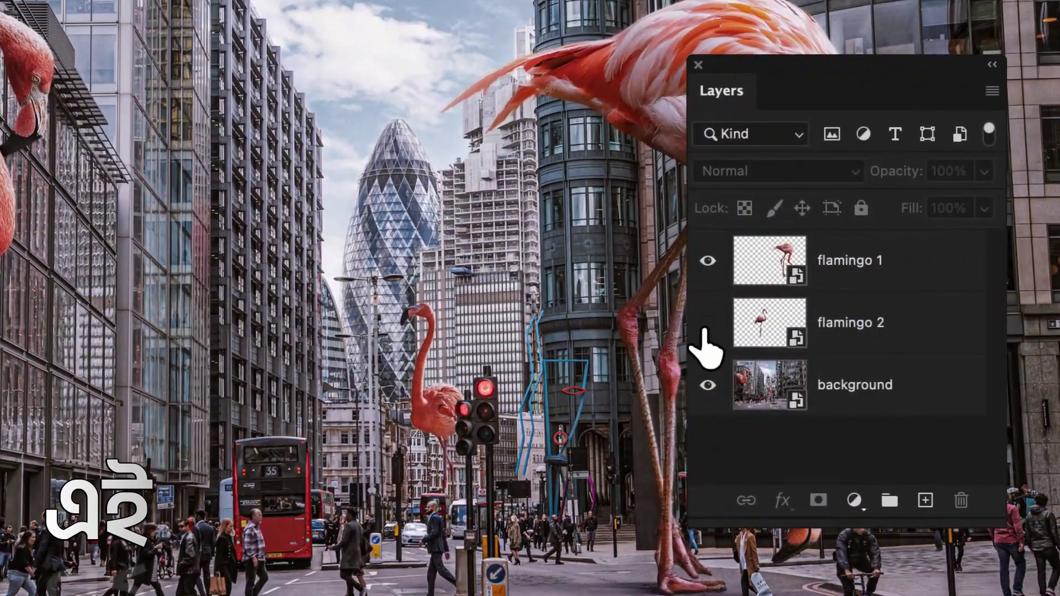
- Show the flamingo 2 layer, duplicate the background layer, and select the red bus plus a pedestrian
left_click(707, 326)
mouse_move(822, 414)
left_mouse_down()
mouse_move(837, 296)
mouse_move(823, 291)
left_mouse_up()
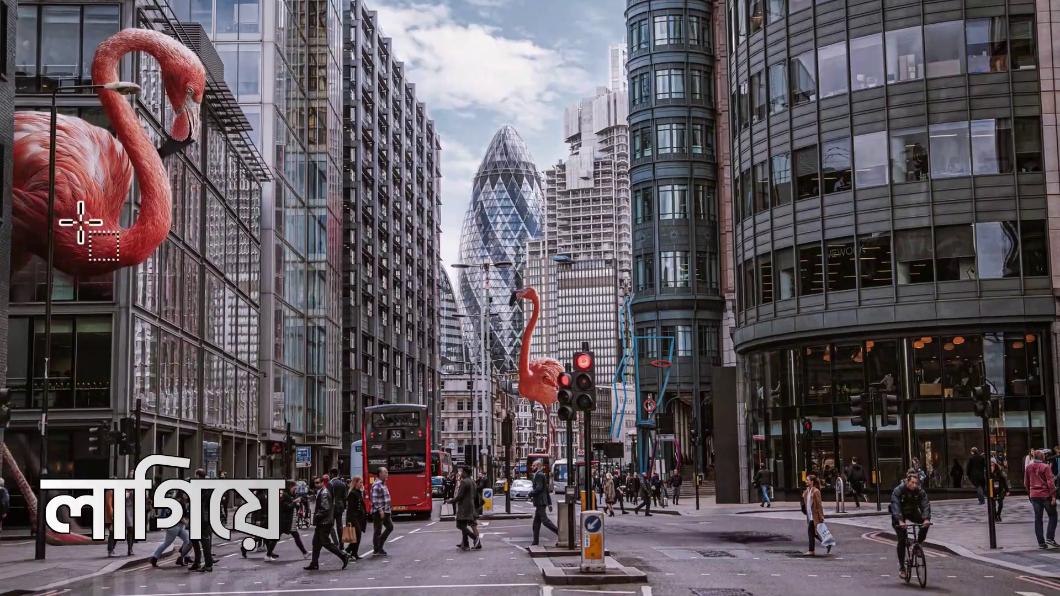
left_click(352, 374)
left_click(303, 439, "shift")
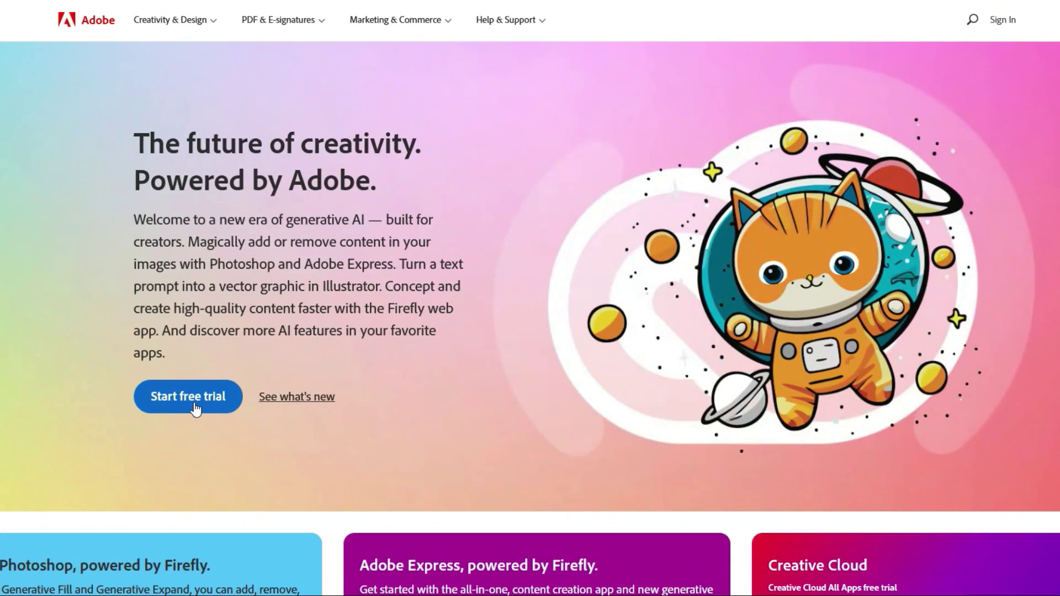
- Bring up the free-trial plans and view the Business and Students and teachers offers
left_click(199, 408)
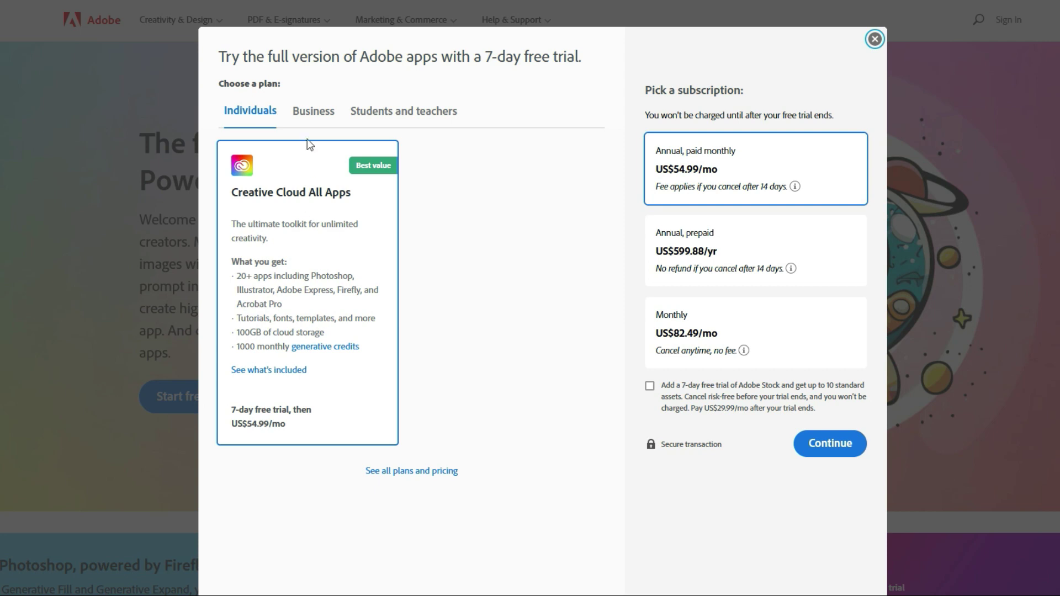
left_click(309, 111)
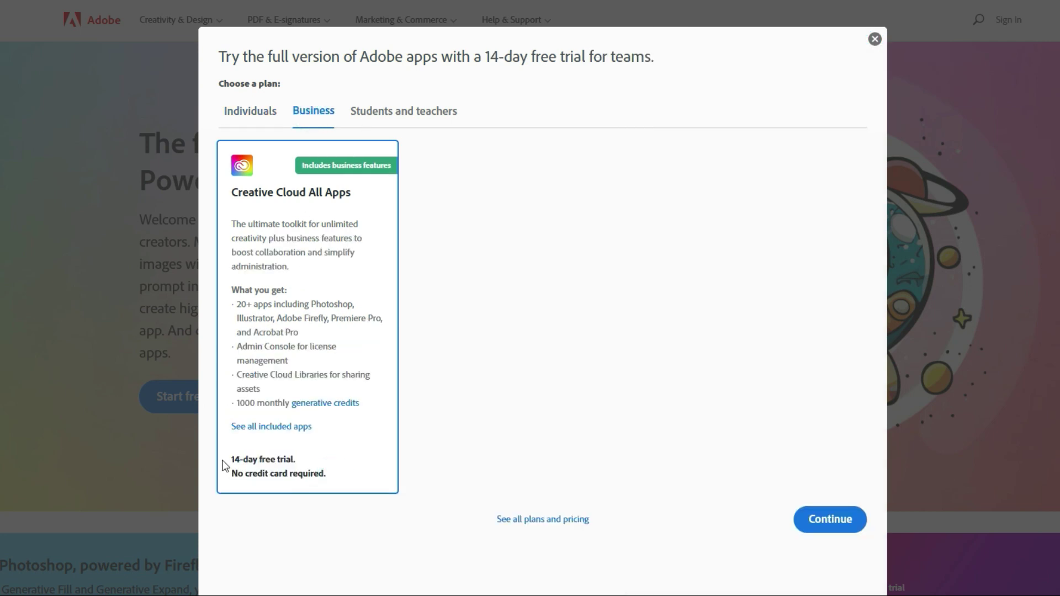
left_click(386, 112)
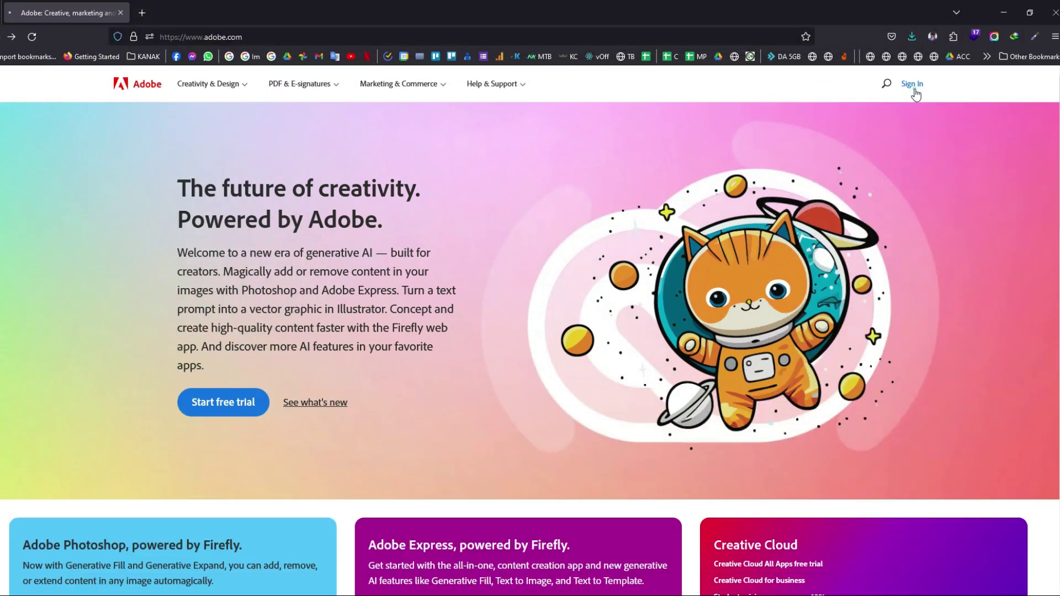
- Create an Adobe account with the Google option and pick the Google account to sign in
left_click(914, 88)
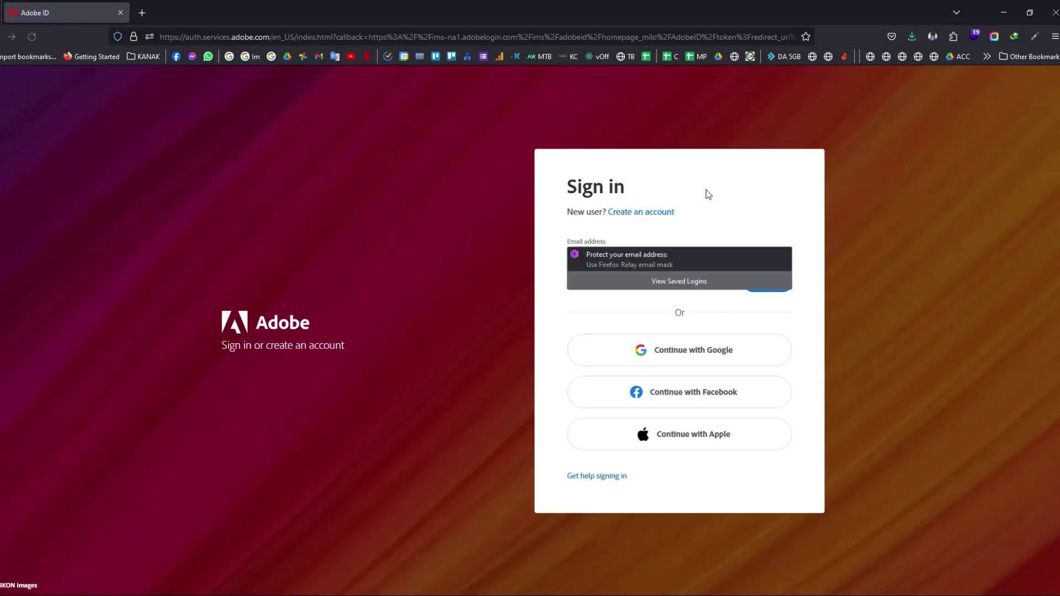
left_click(633, 215)
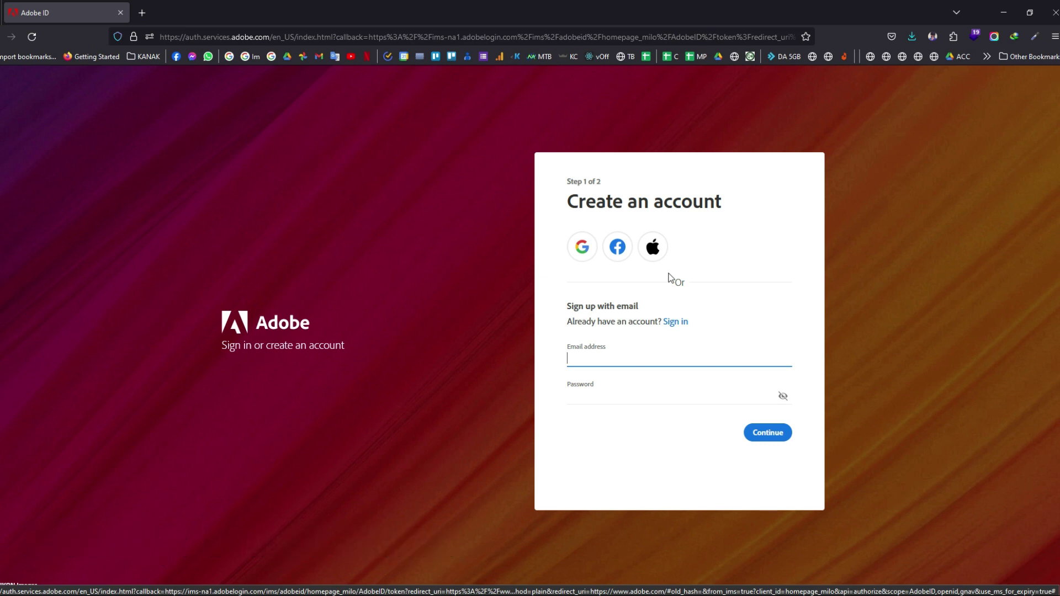
left_click(582, 258)
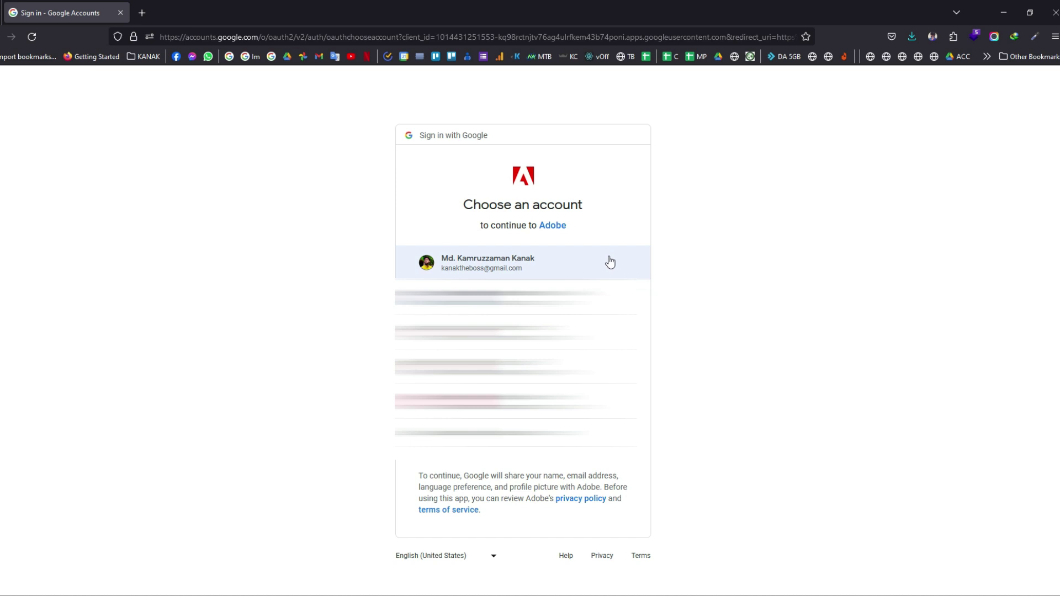
left_click(495, 265)
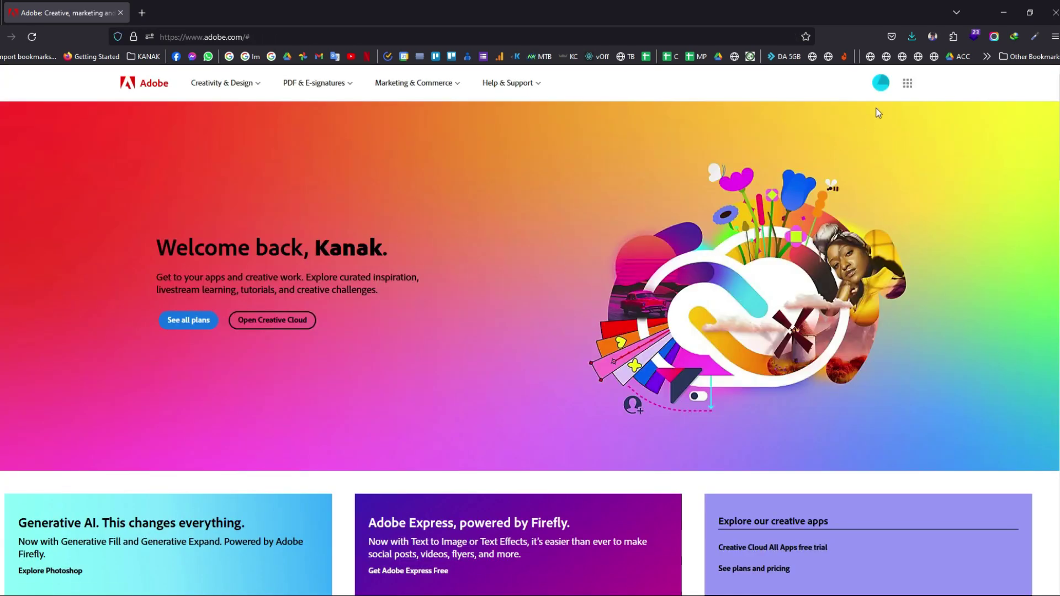
- Go to Creative Cloud on the web and download the Creative_Cloud_Set-Up.exe installer
left_click(908, 83)
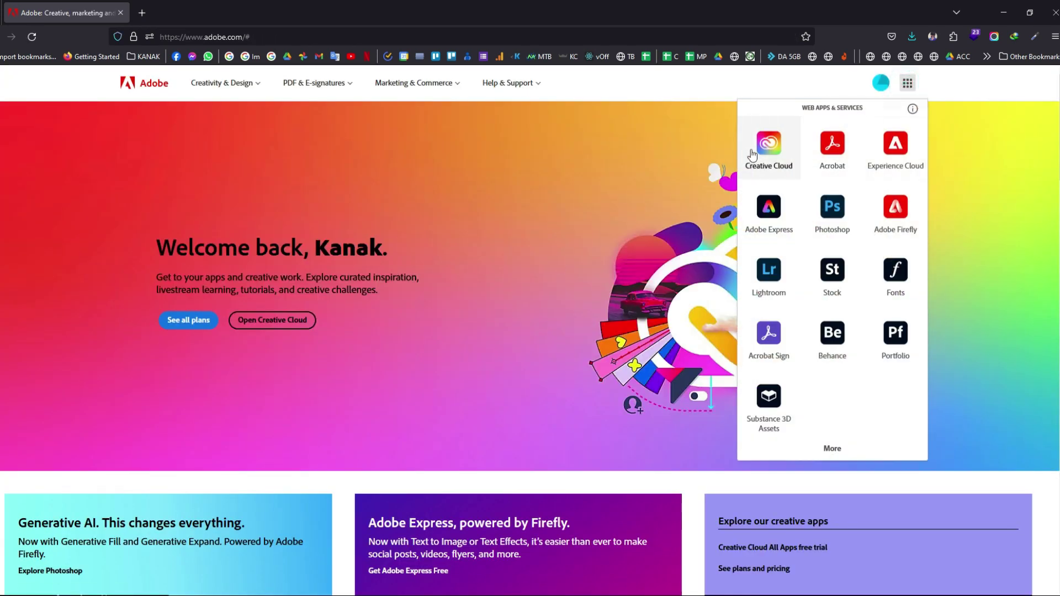
left_click(773, 161)
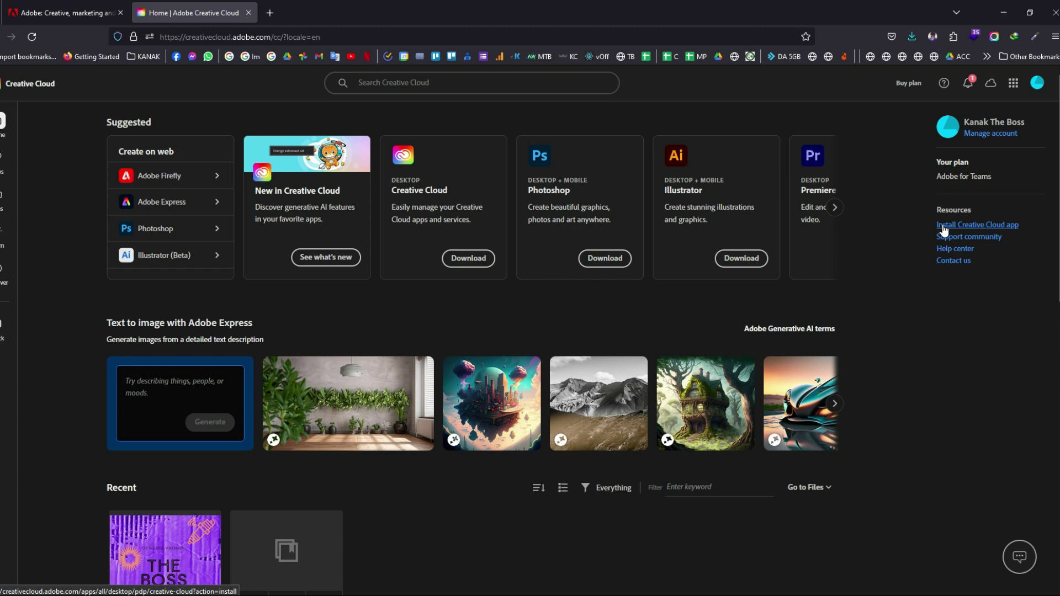
left_click_drag(935, 224, 1020, 227)
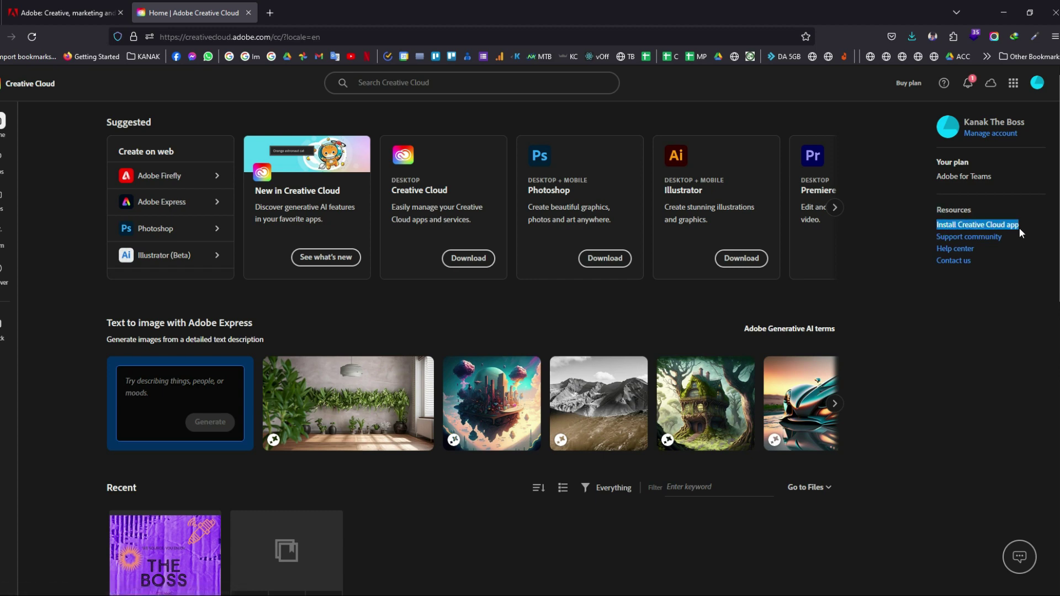
left_click(1020, 228)
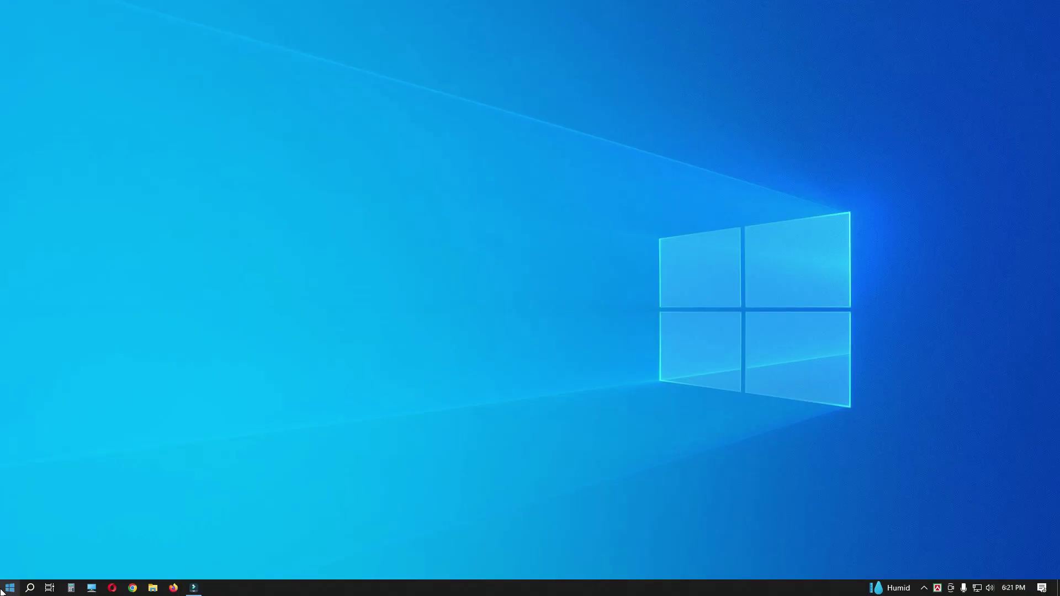
- Launch Adobe Creative Cloud from the Windows Start menu app list
left_click(10, 589)
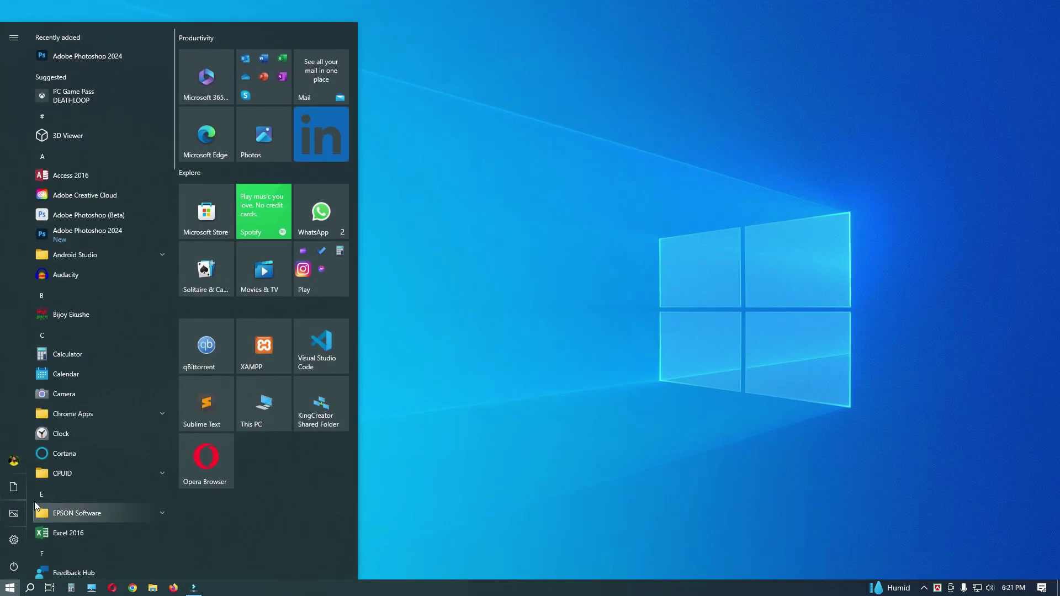
left_click(144, 198)
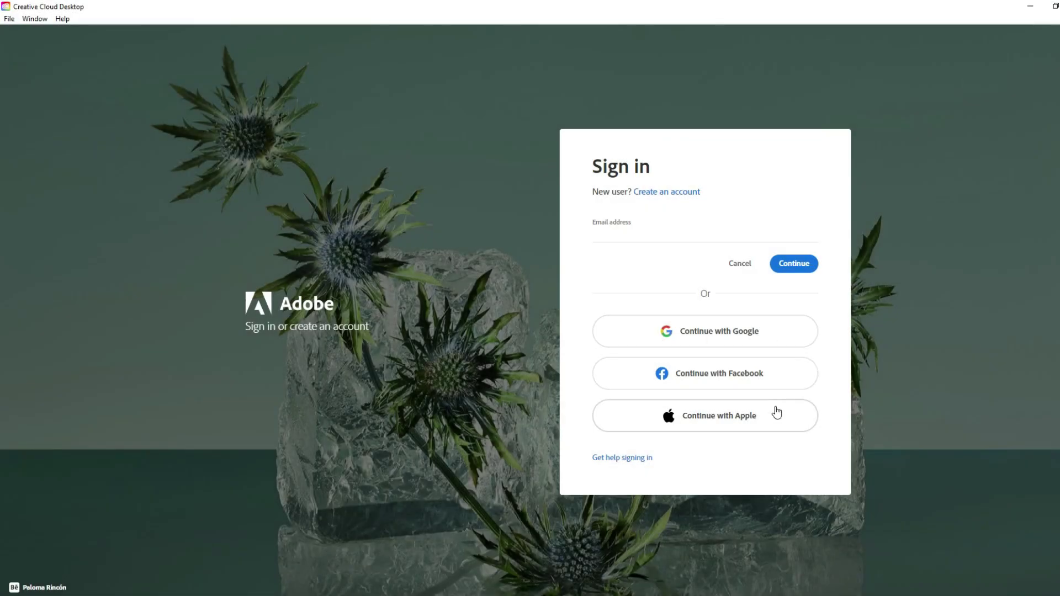
- Sign in with Google and view Beta apps, confirming Photoshop (Beta) is installed and up to date
left_click(784, 329)
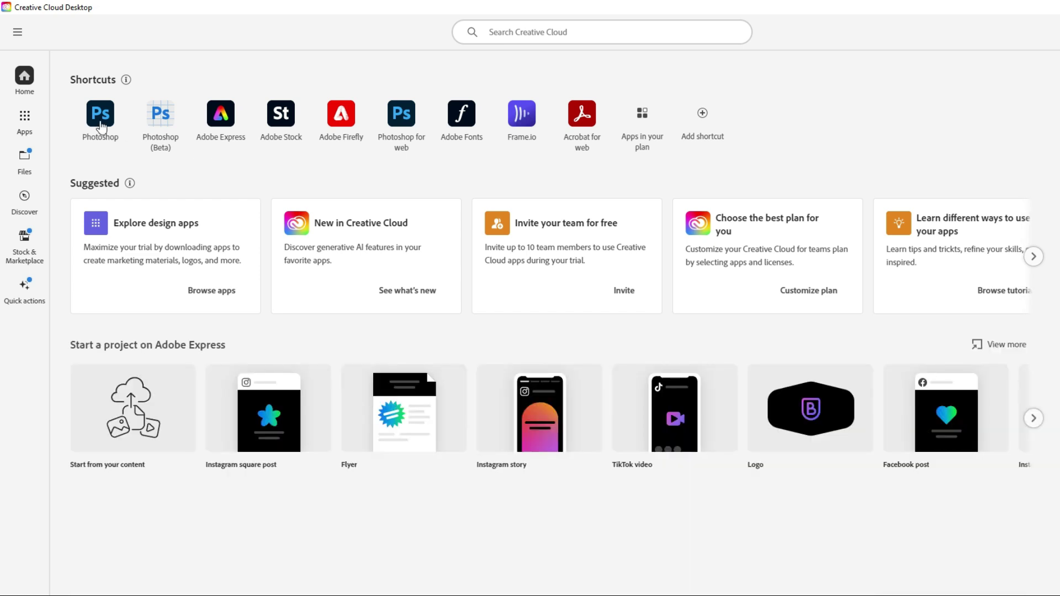
left_click(25, 122)
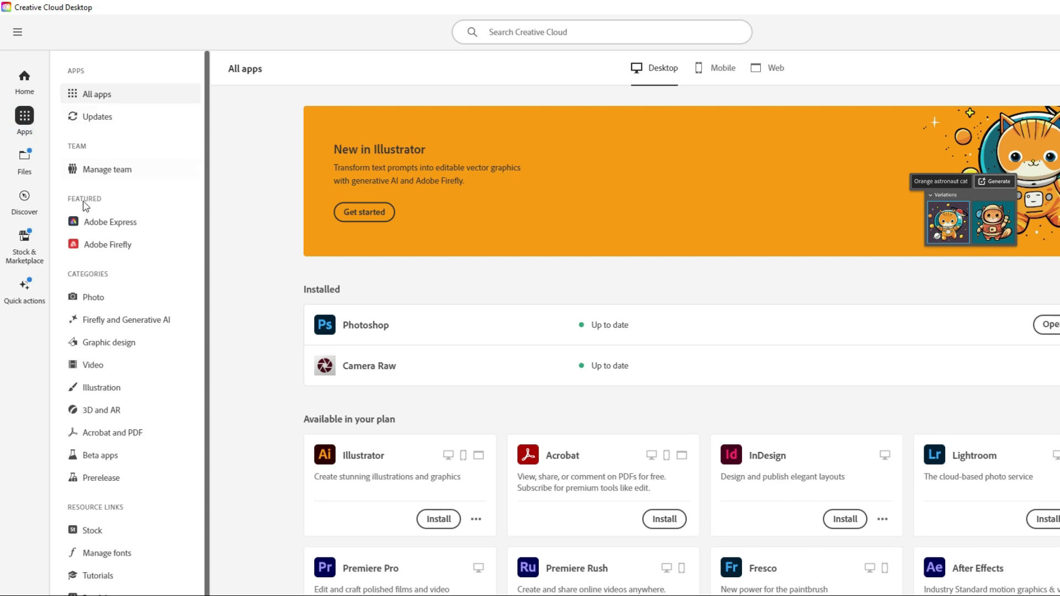
left_click(90, 459)
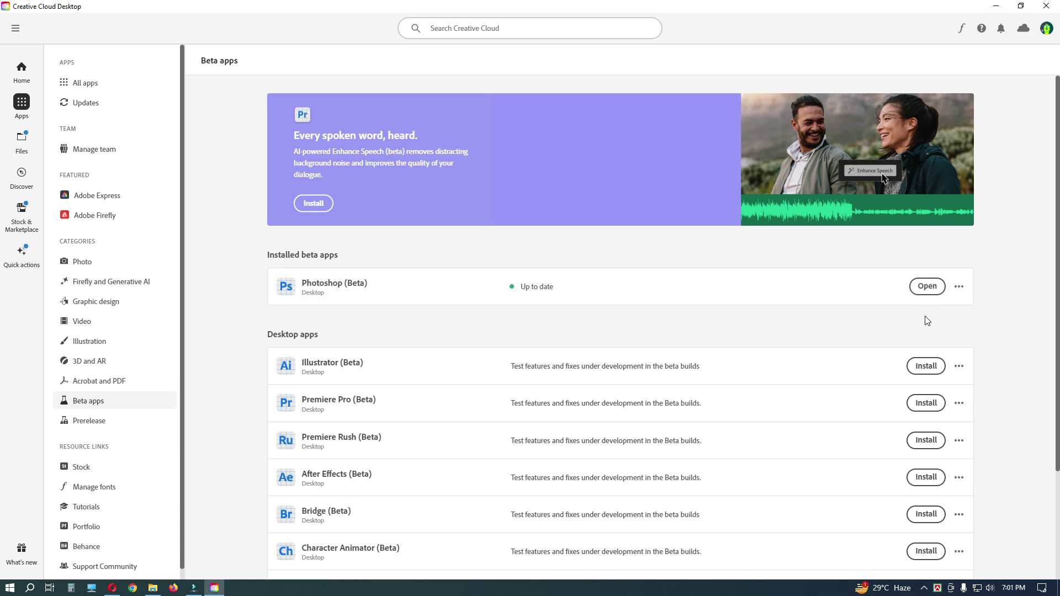
scroll(884, 331, "down", 3)
scroll(841, 348, "up", 3)
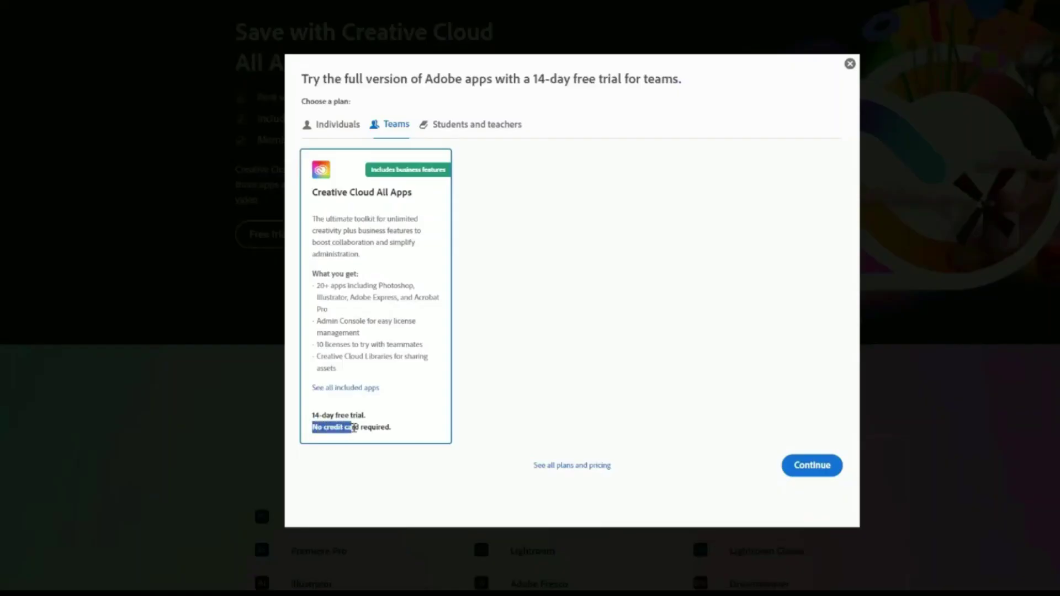
- Choose the Creative Cloud All Apps teams trial and enter the business email address
left_click_drag(350, 428, 401, 434)
left_click(831, 466)
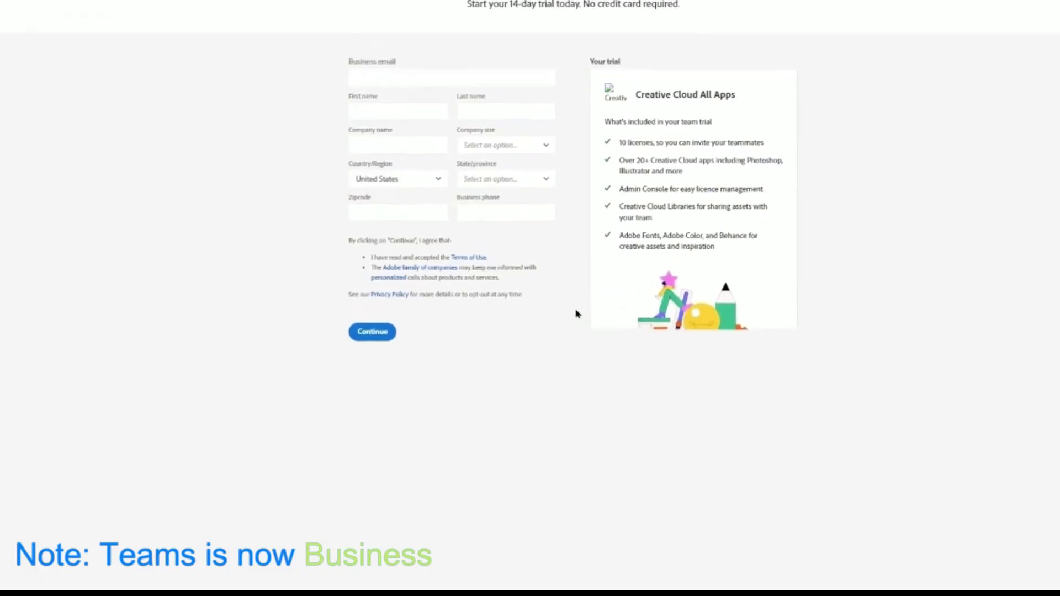
left_click(404, 131)
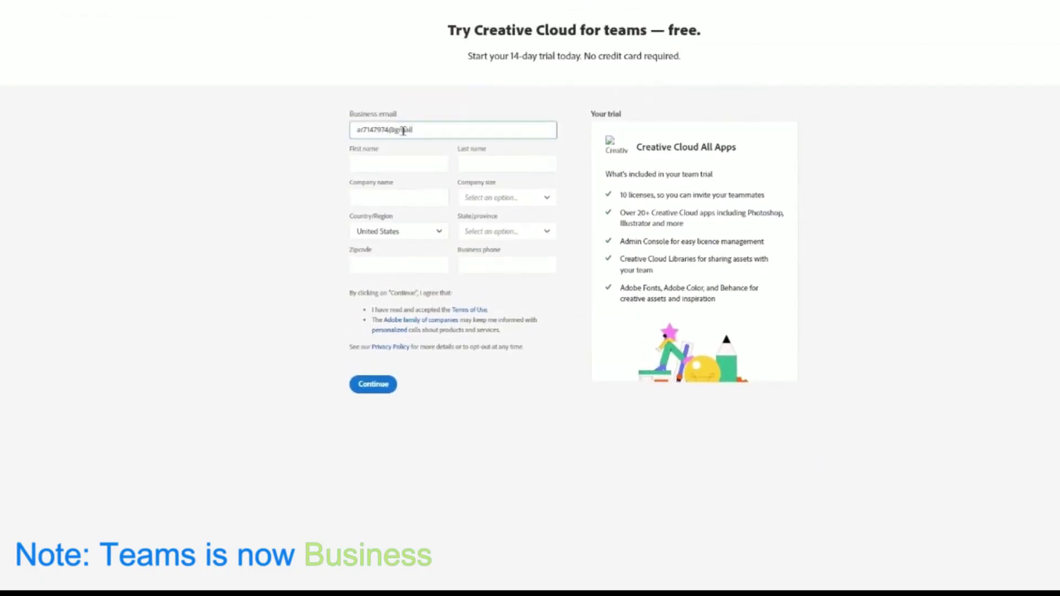
- Fill in the first name, last name and company name fields
left_click(389, 166)
type("a")
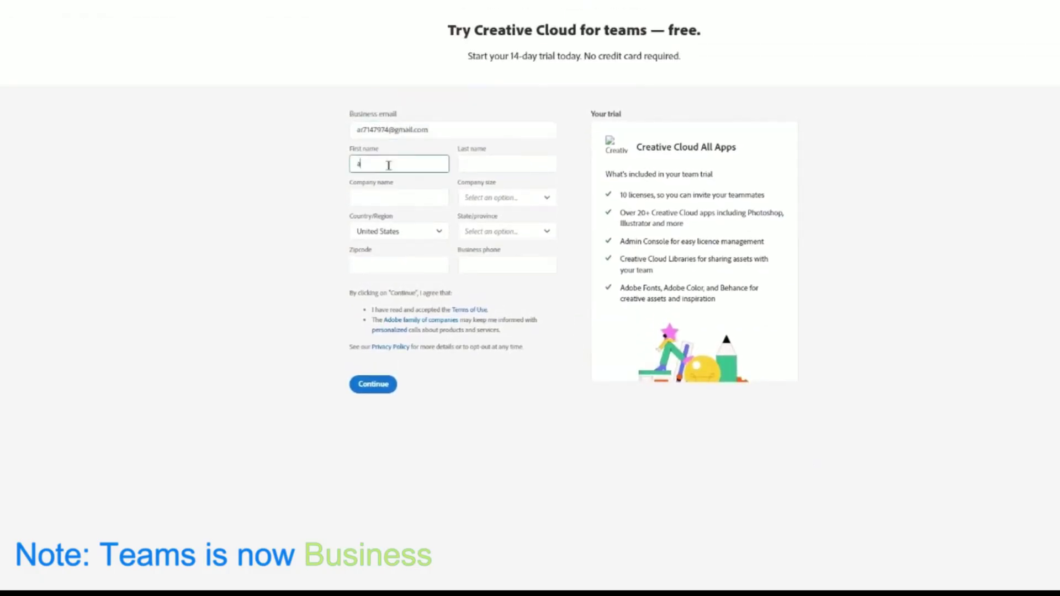
type("r714")
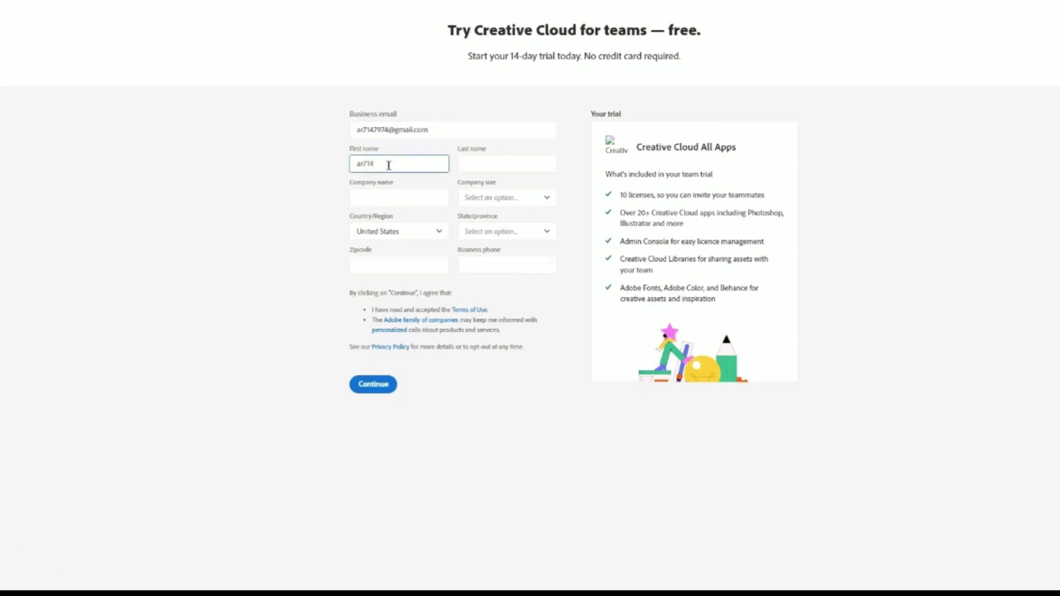
left_click(512, 161)
type("raza")
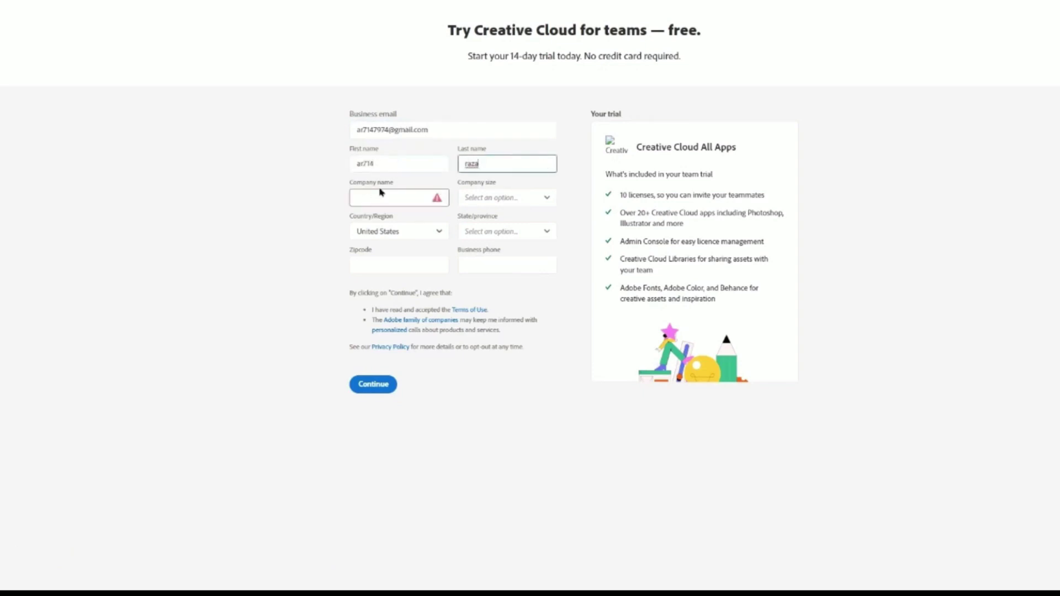
left_click(362, 197)
type("ar714")
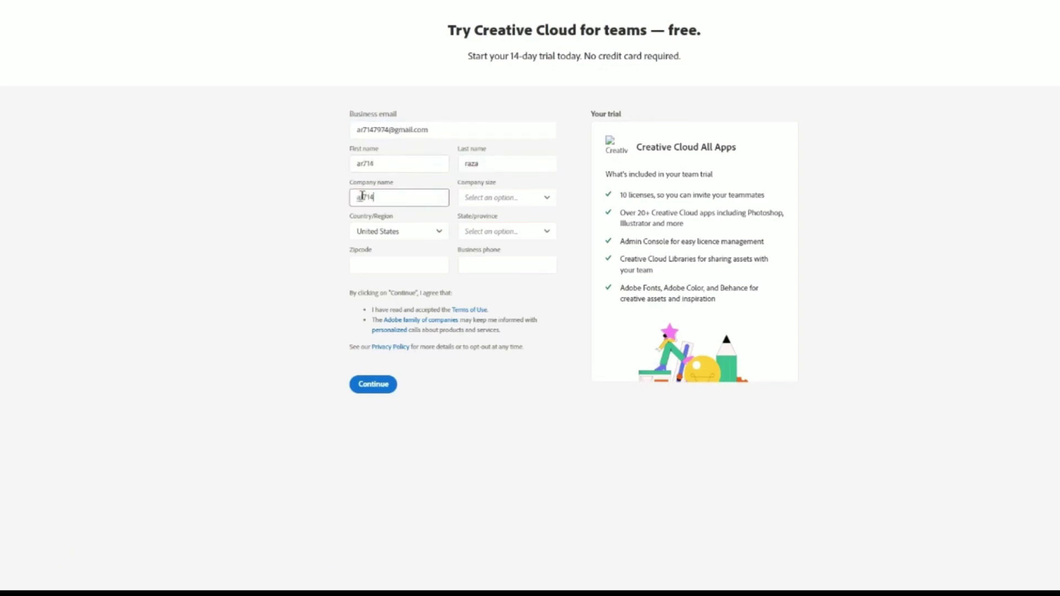
- Set company size 100-499, country United States, state Alaska, and enter the zipcode
left_click(500, 197)
left_click(486, 274)
left_click(407, 232)
left_click(482, 234)
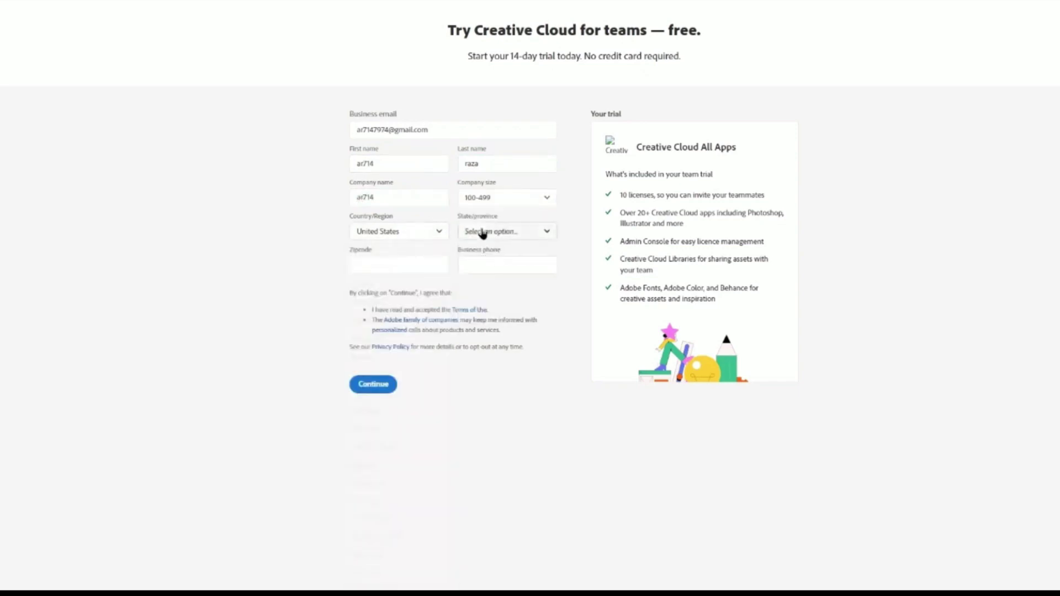
left_click(525, 272)
left_click(398, 264)
type("99502")
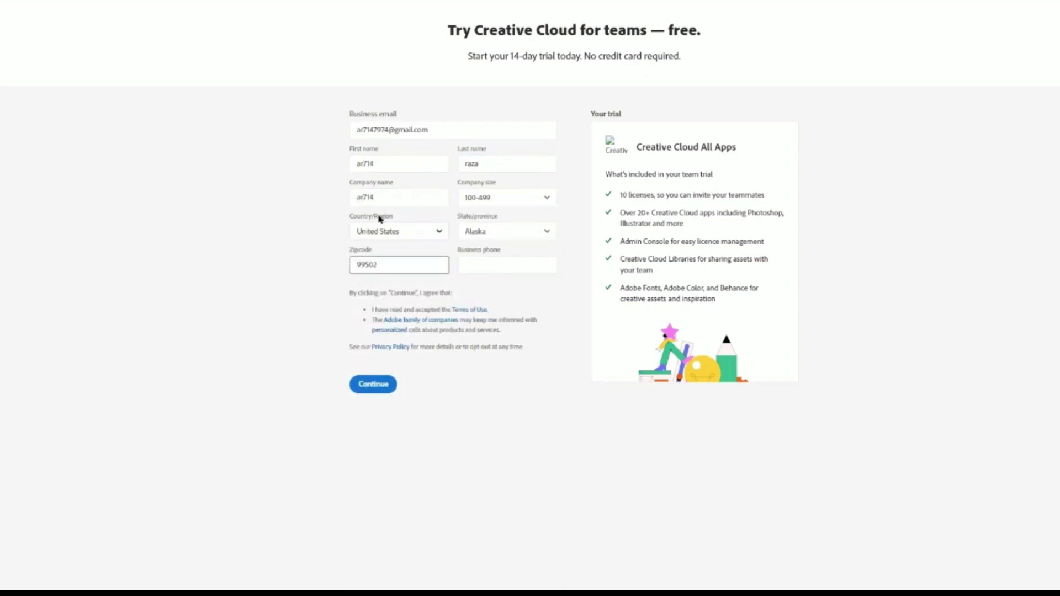
left_click(475, 261)
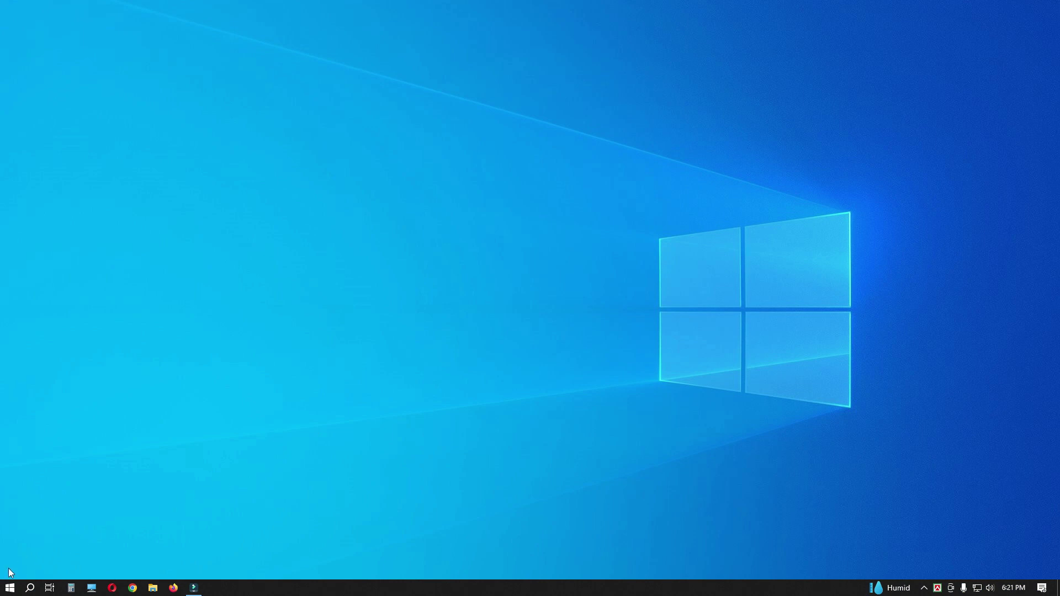
- Try launching Photoshop (Beta) from Creative Cloud Desktop, then find it in the Windows app list
left_click(9, 588)
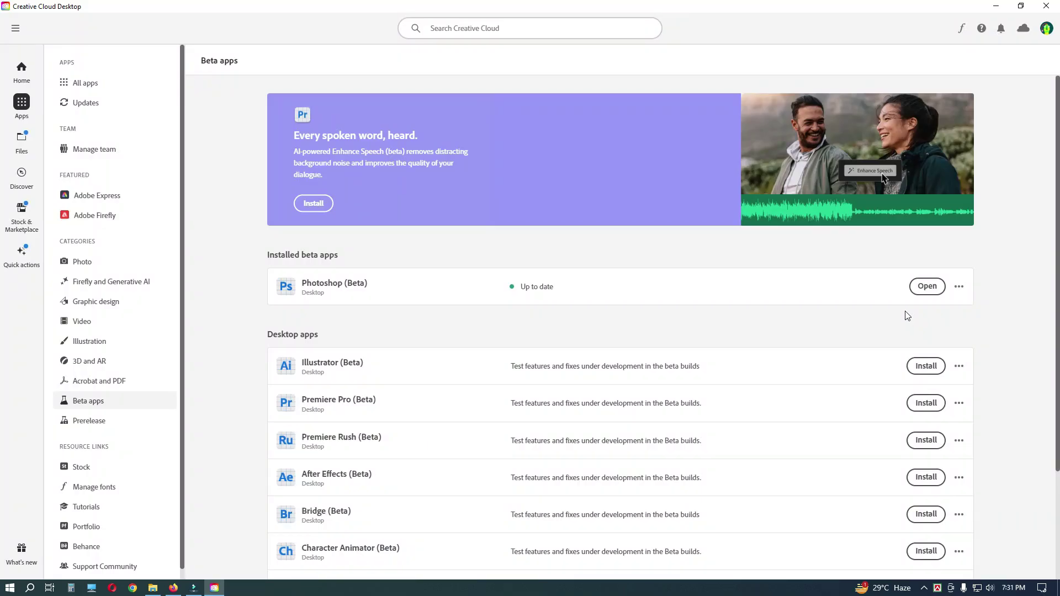
scroll(889, 315, "down", 3)
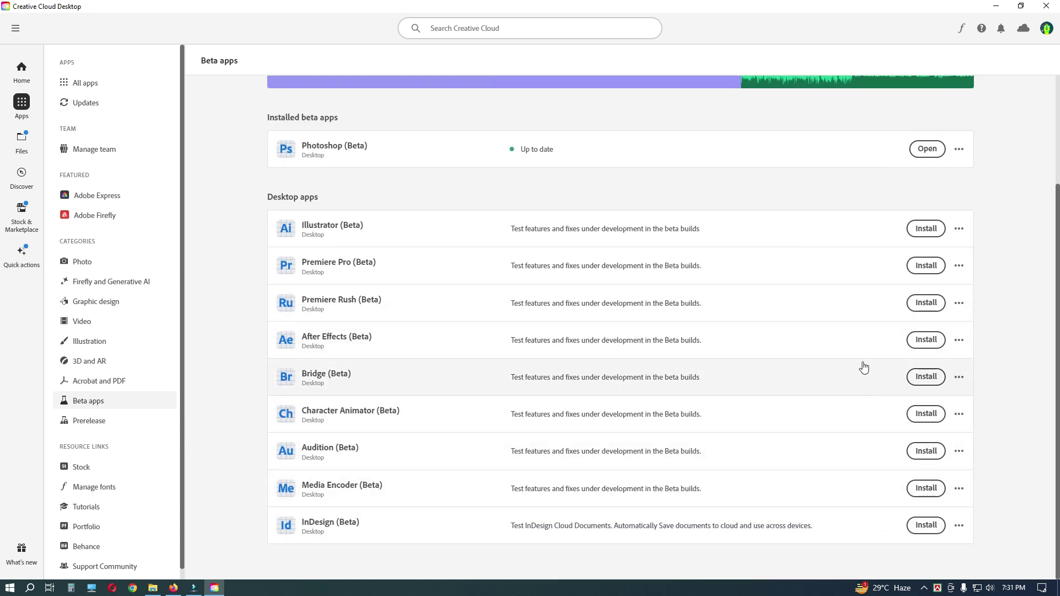
scroll(865, 279, "up", 3)
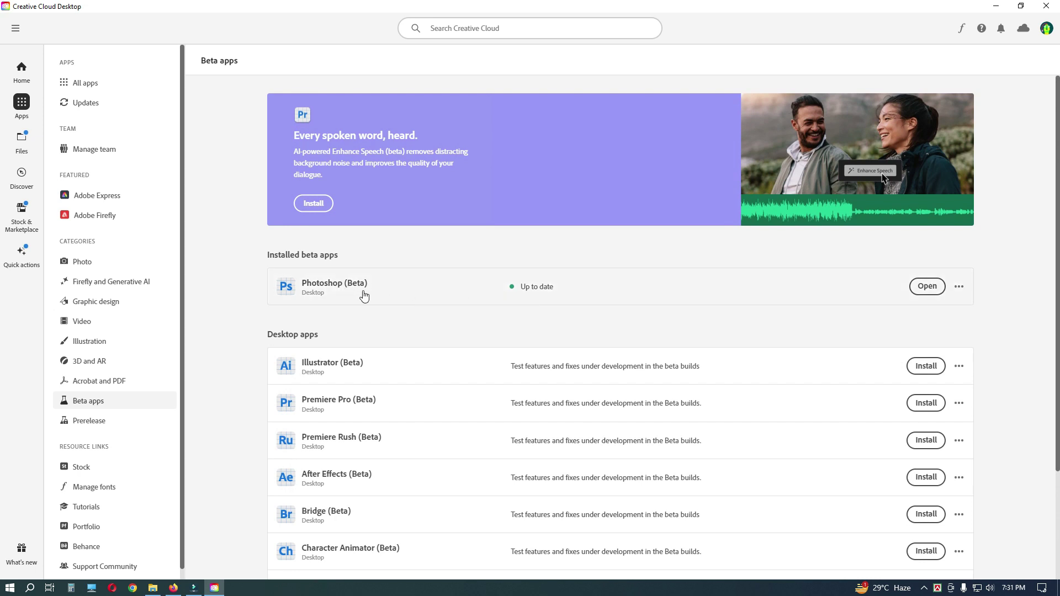
left_click(924, 295)
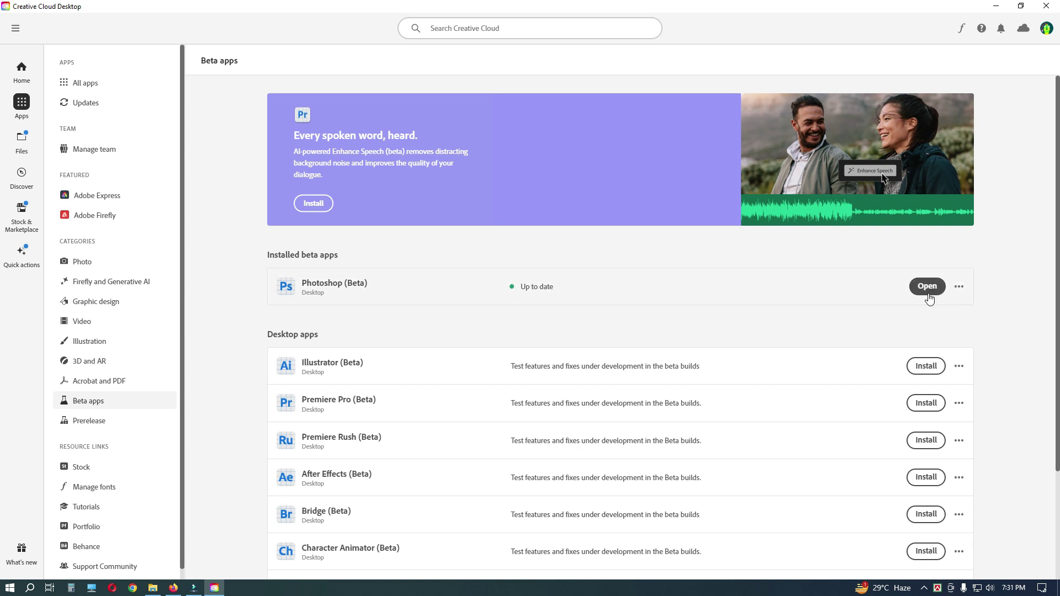
left_click(929, 288)
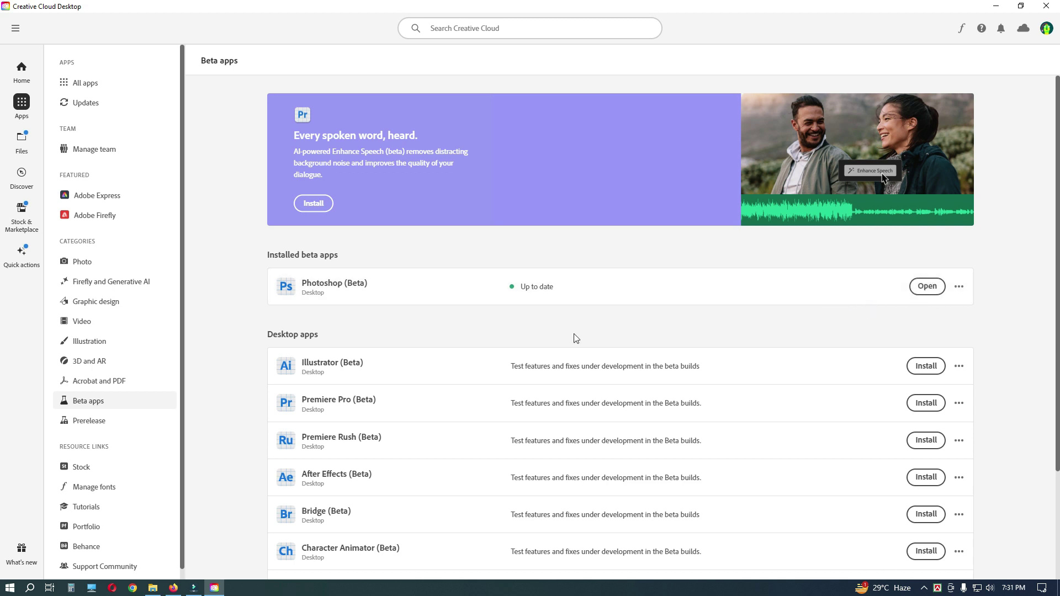
left_click(10, 588)
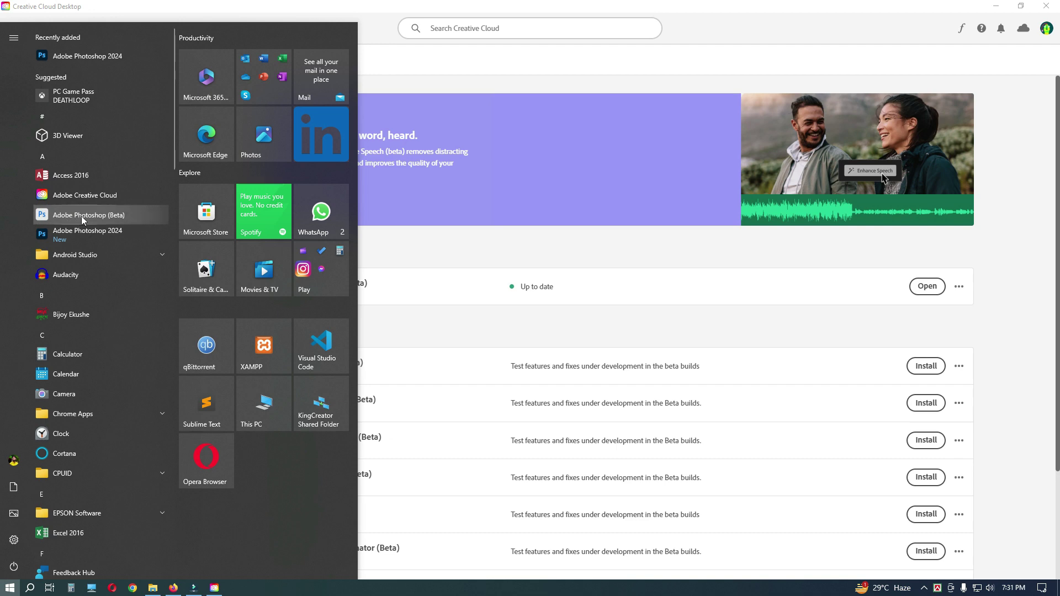
- Launch Adobe Photoshop (Beta) from the Start menu and wait for its home screen
left_click(81, 217)
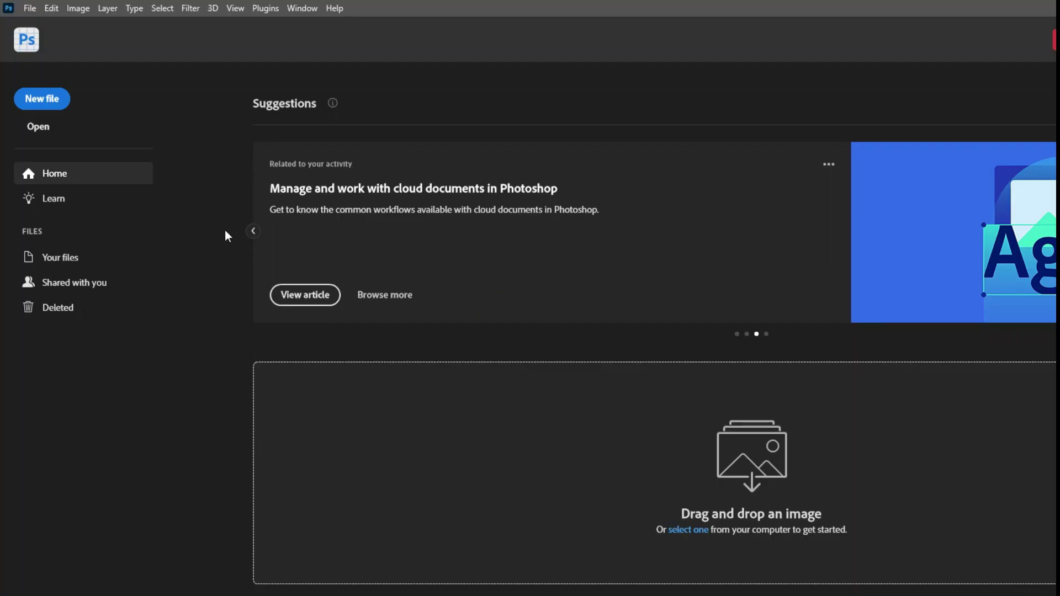
- Open Image.jpg from the Downloads folder as a 720 × 720 px document
left_click(54, 132)
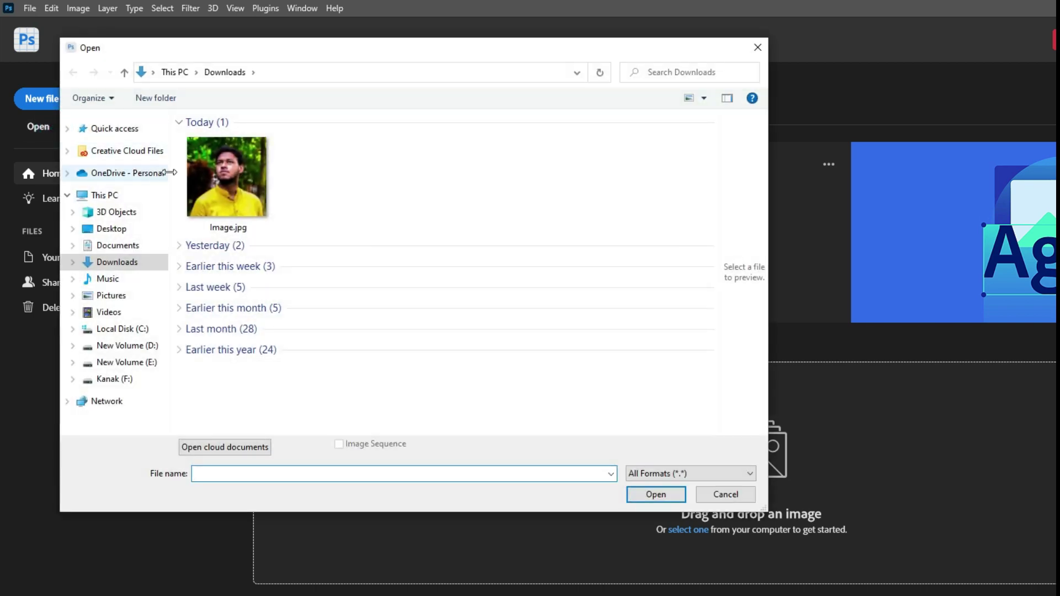
left_click(239, 188)
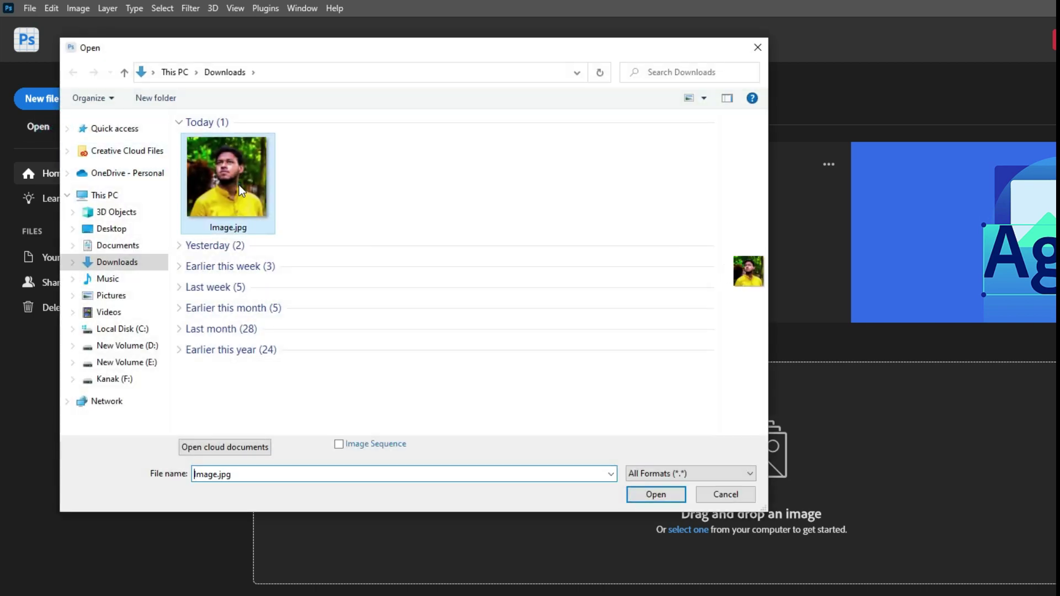
left_click(646, 493)
mouse_move(588, 482)
left_mouse_down()
mouse_move(559, 485)
mouse_move(572, 484)
left_mouse_up()
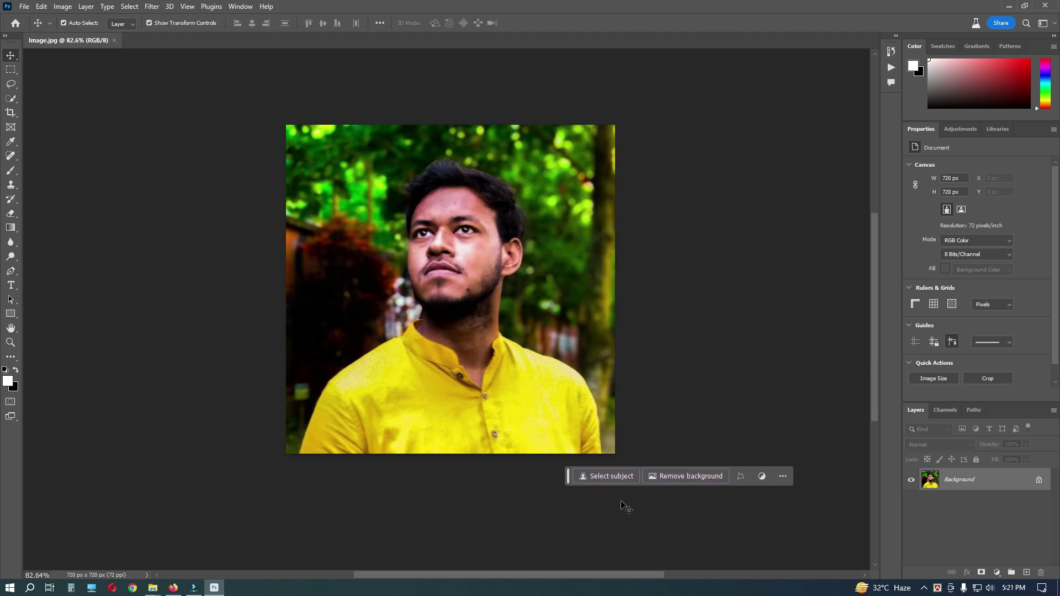
left_click(612, 479)
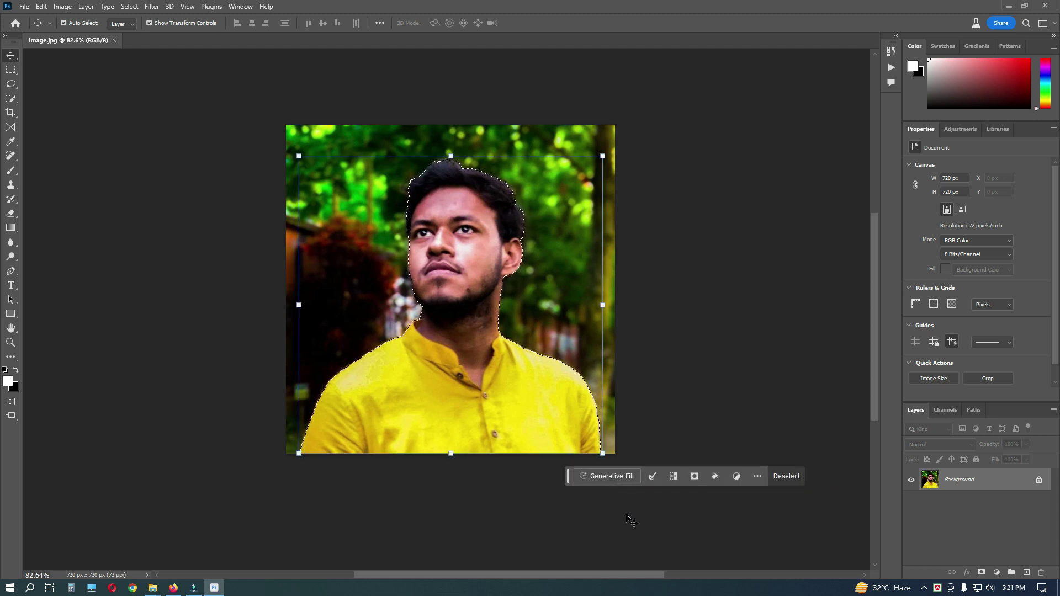
left_click(786, 477)
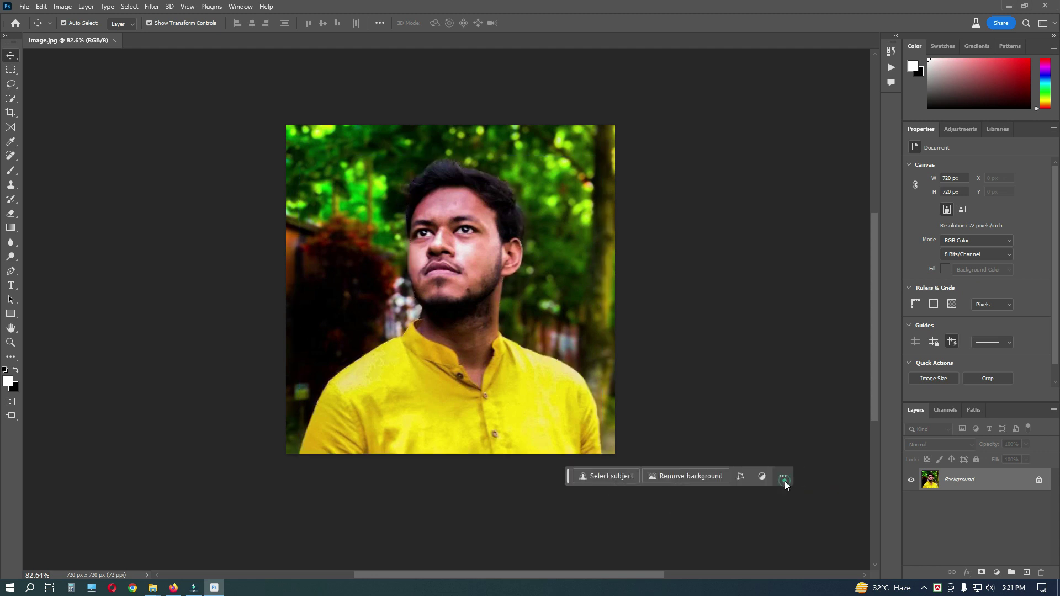
left_click(672, 478)
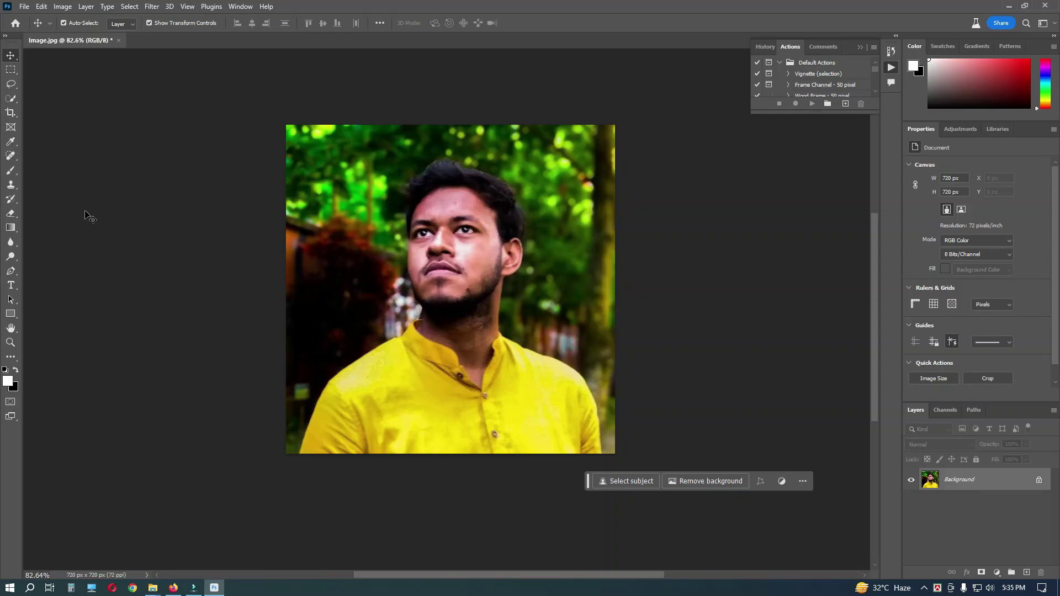
- Switch to the Lasso tool and draw a freehand loop over the man's left shoulder
left_click(10, 71)
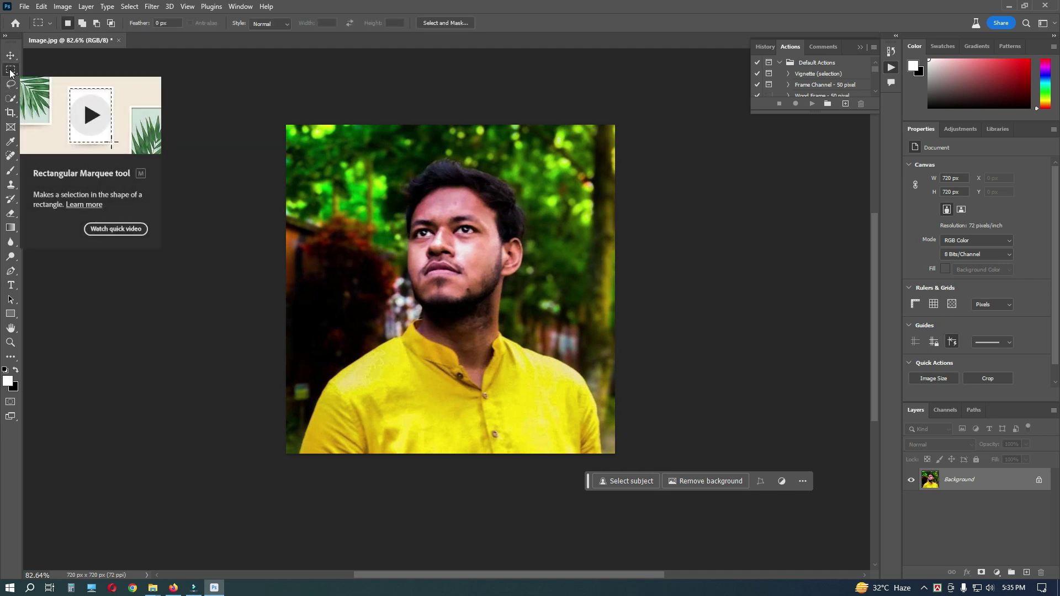
right_click(10, 72)
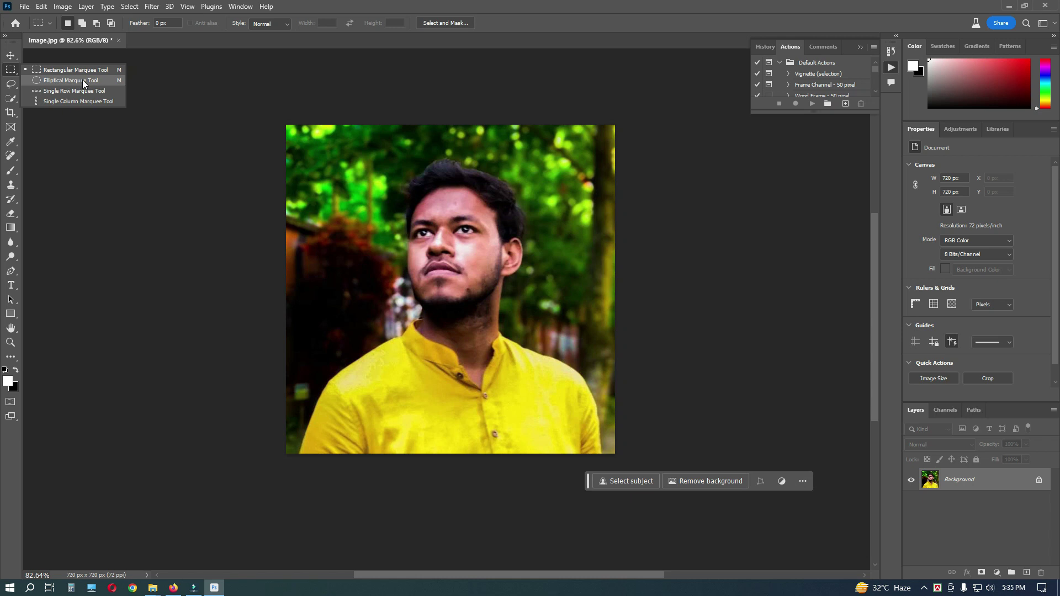
left_click(13, 85)
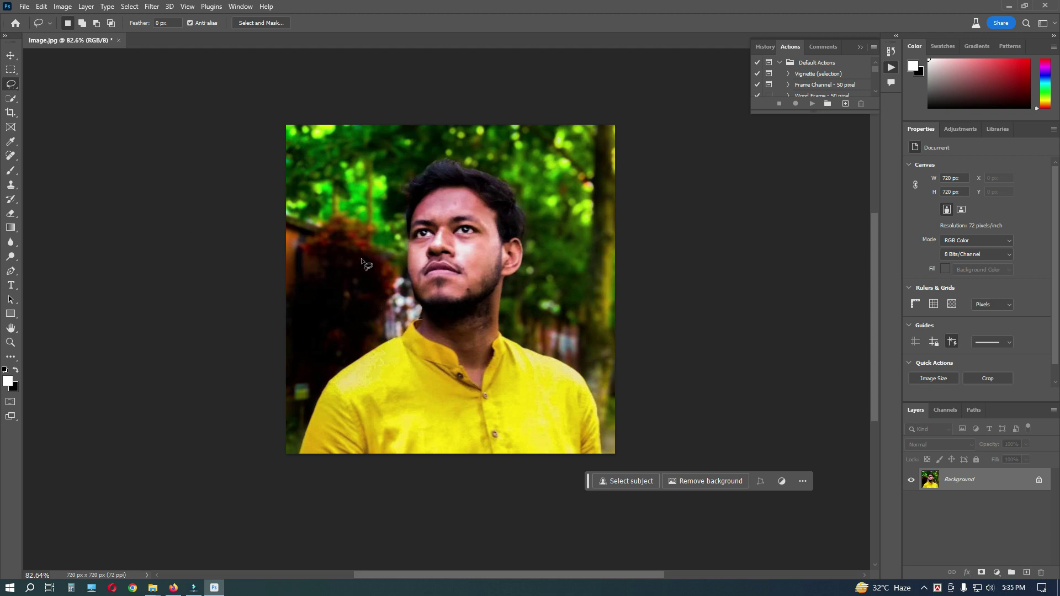
left_click_drag(361, 260, 344, 266)
left_click_drag(588, 480, 410, 401)
- Run Generative Fill with the prompt 'colorful bird' to add a red parrot
left_click(445, 398)
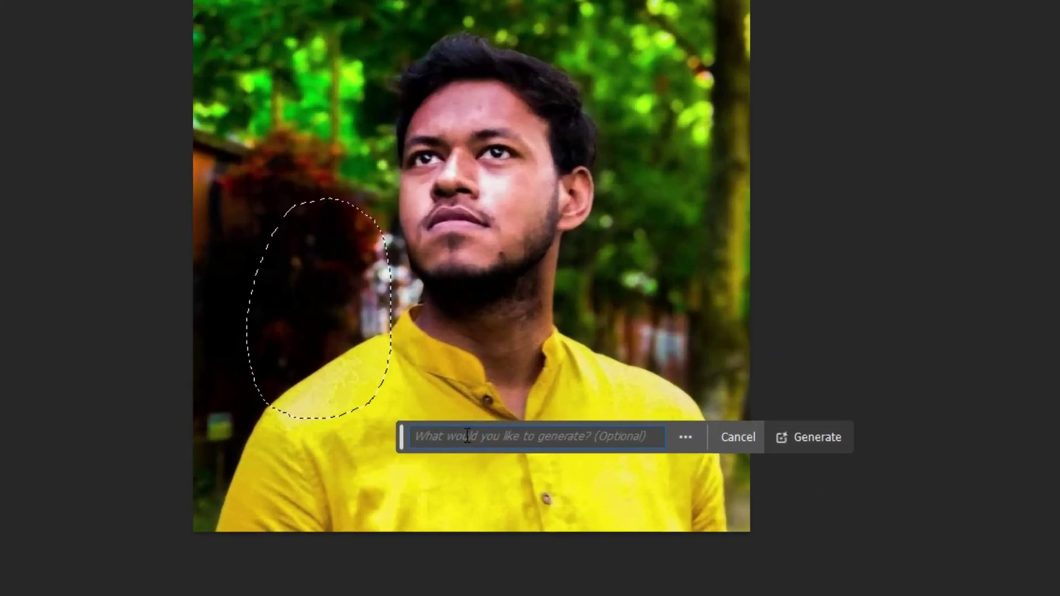
type("color")
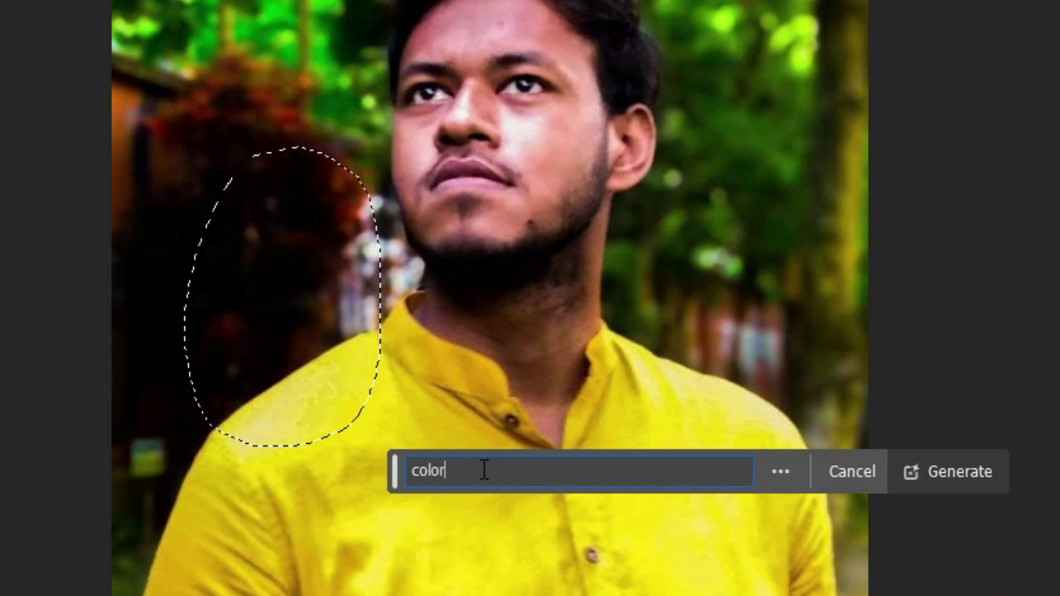
type("ful bir")
type("d")
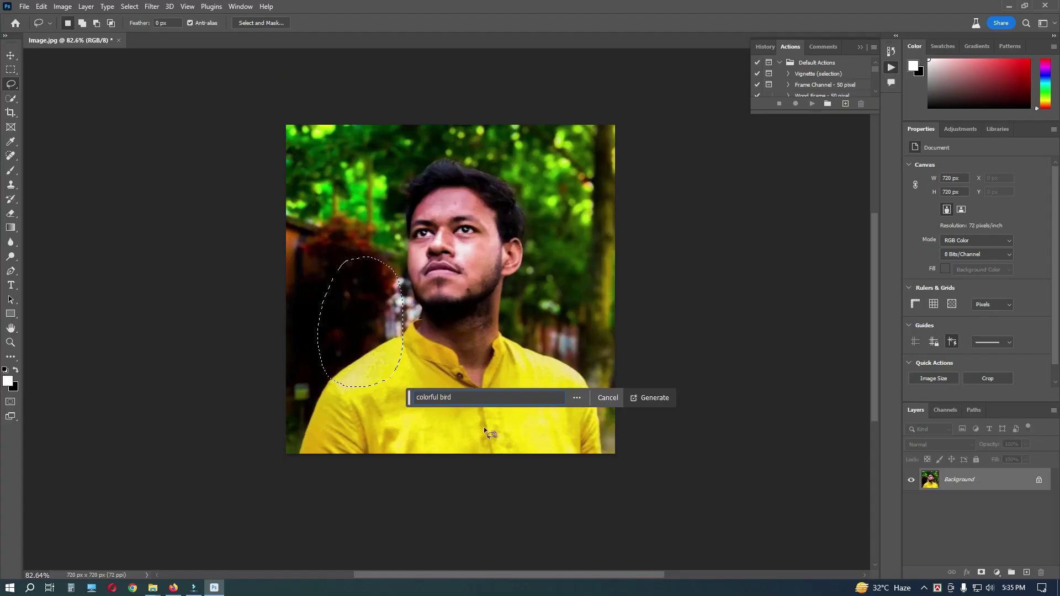
left_click(655, 399)
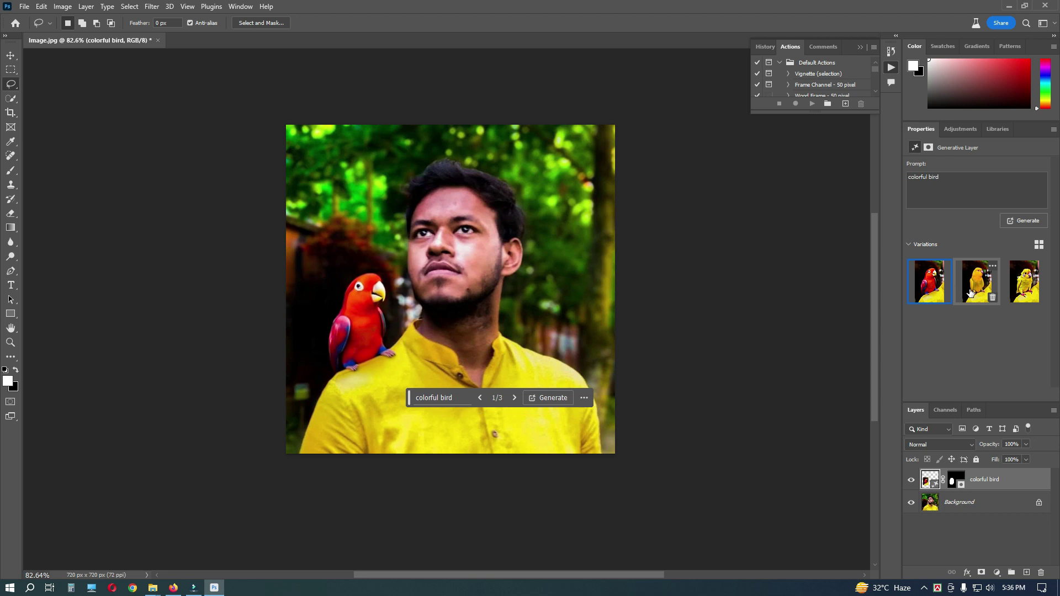
left_click(971, 294)
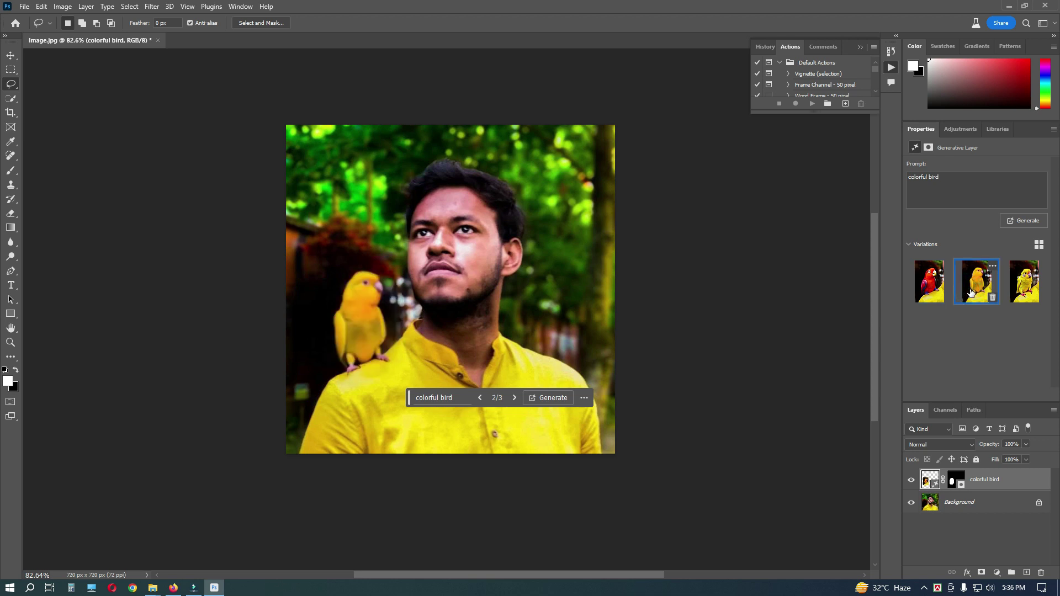
left_click(1025, 293)
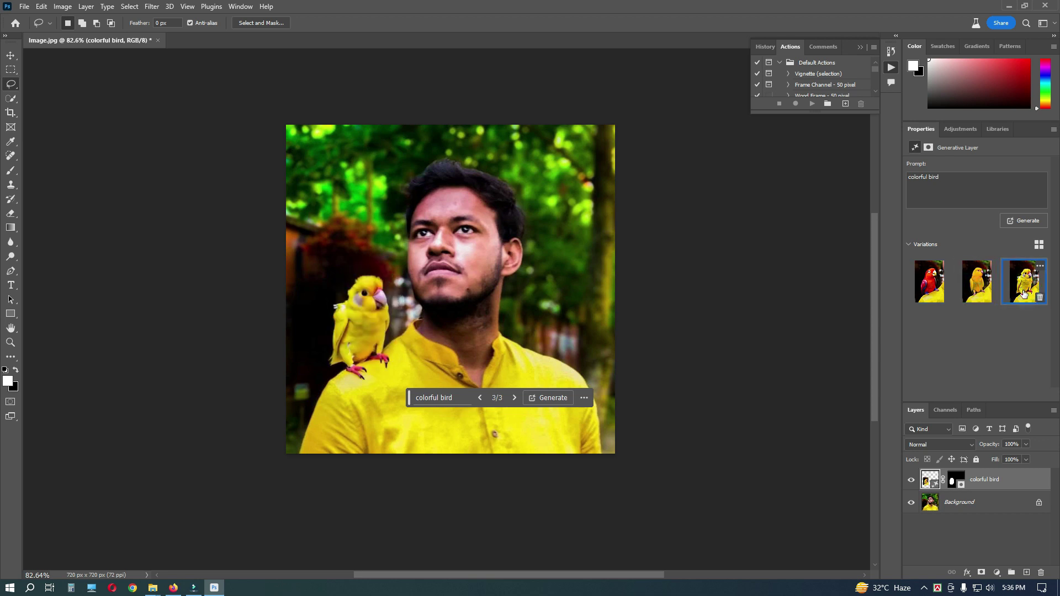
left_click(930, 287)
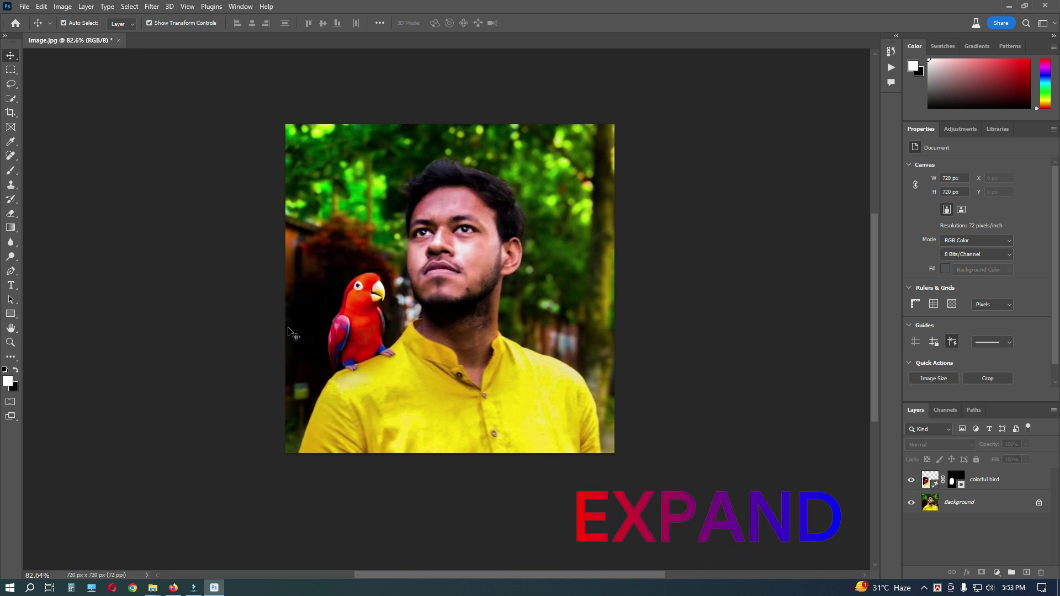
- Drag the crop frame out to 1152 × 948 px and Generative Expand the forest border
left_click(10, 113)
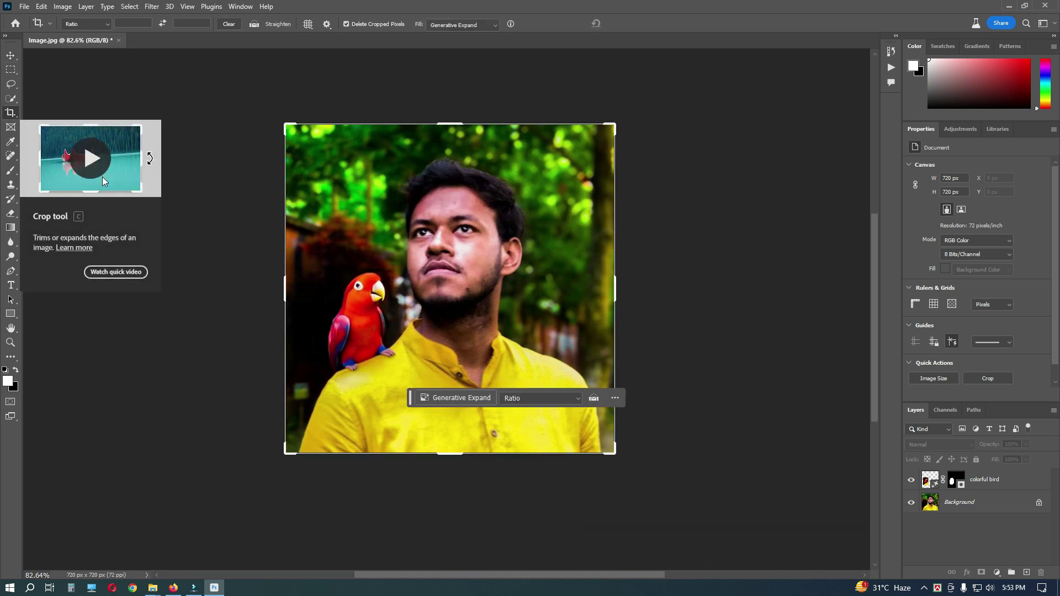
left_click_drag(617, 458, 703, 500)
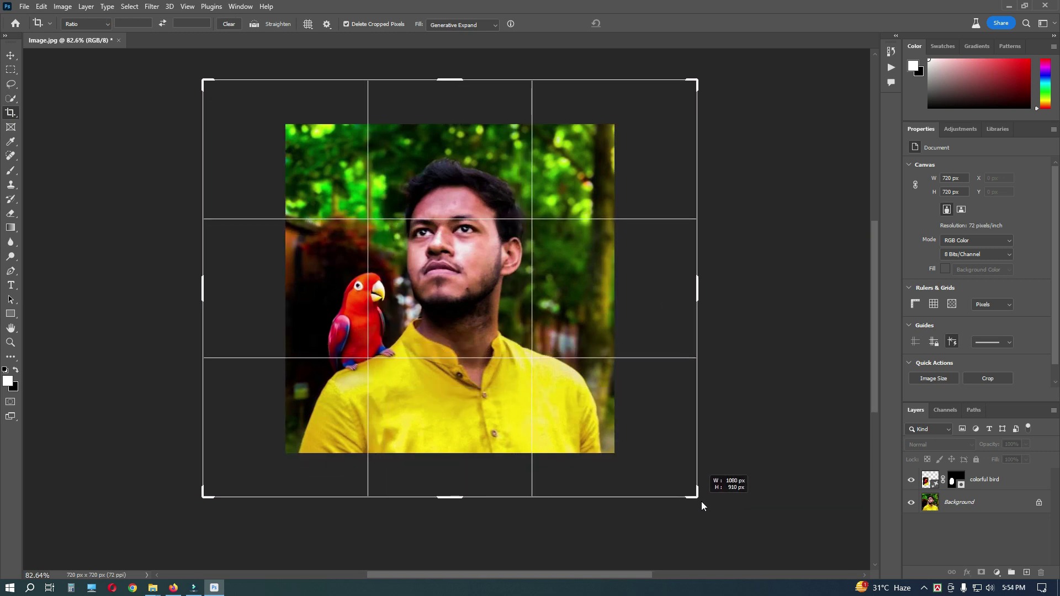
left_click_drag(702, 495, 713, 505)
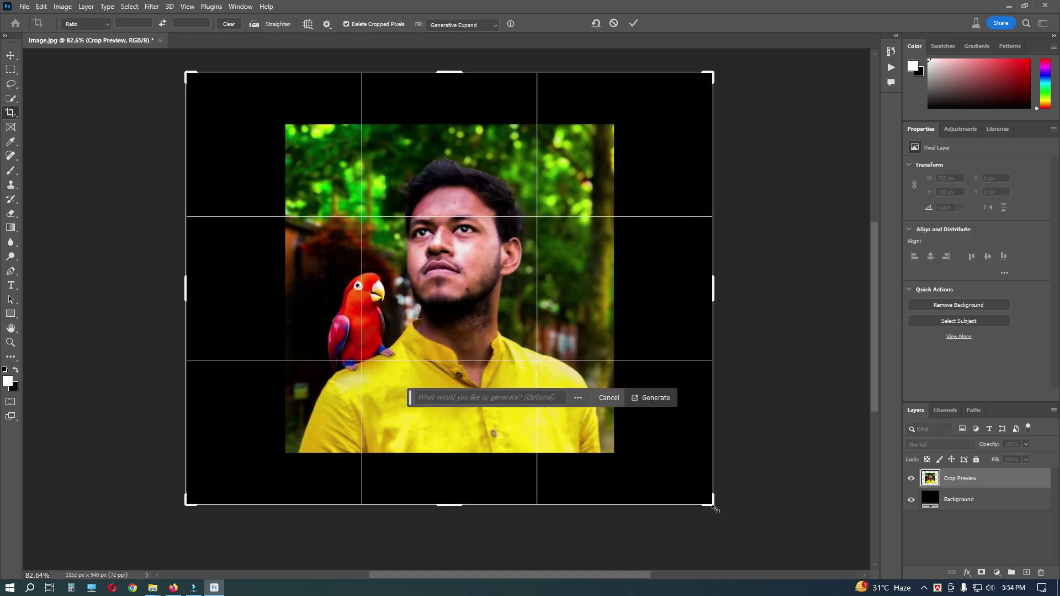
left_click(653, 398)
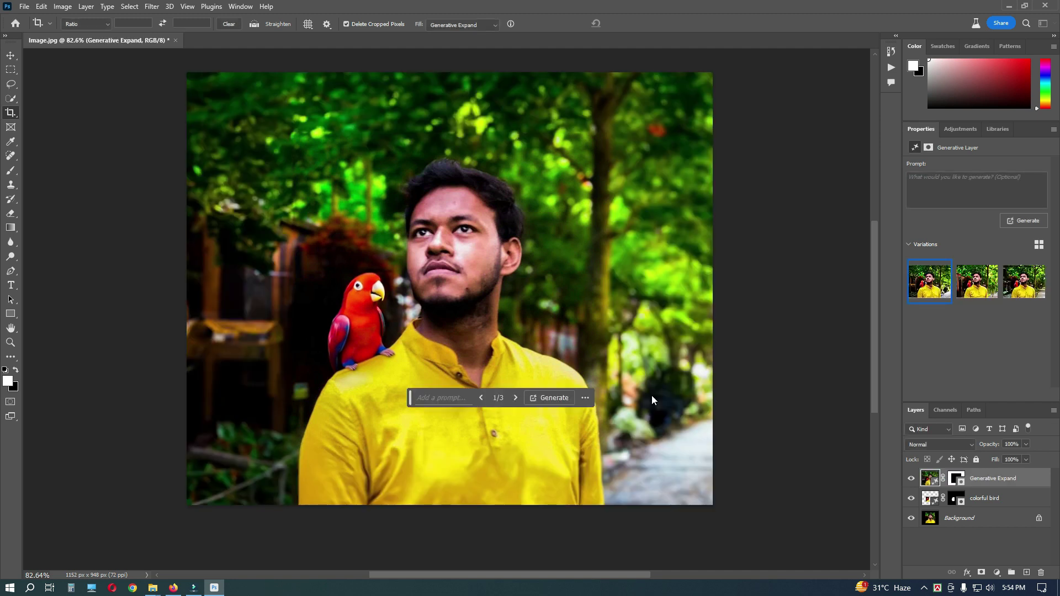
left_click(982, 280)
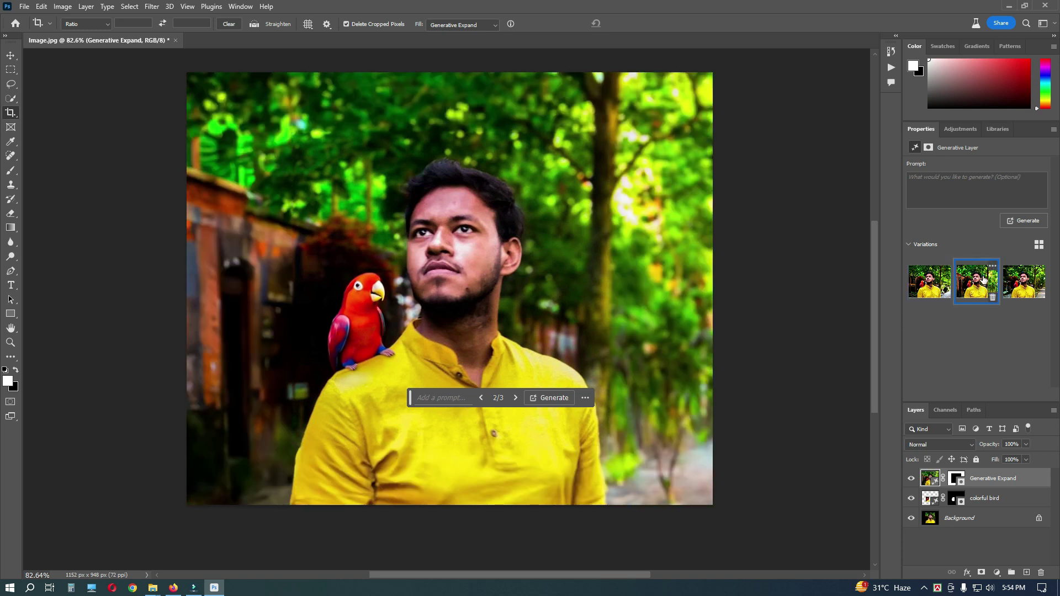
left_click(1011, 279)
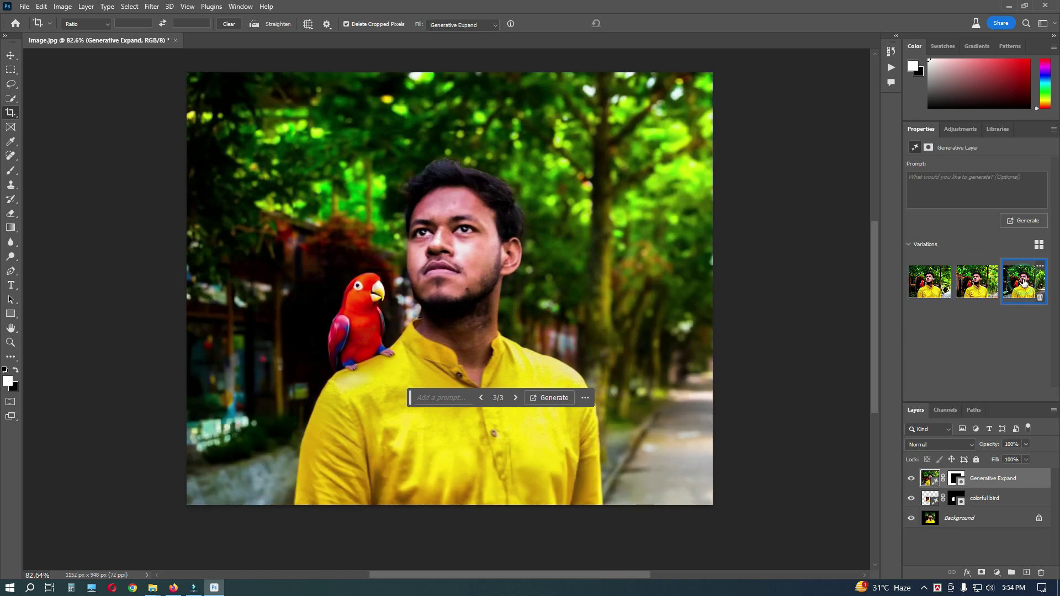
left_click(972, 279)
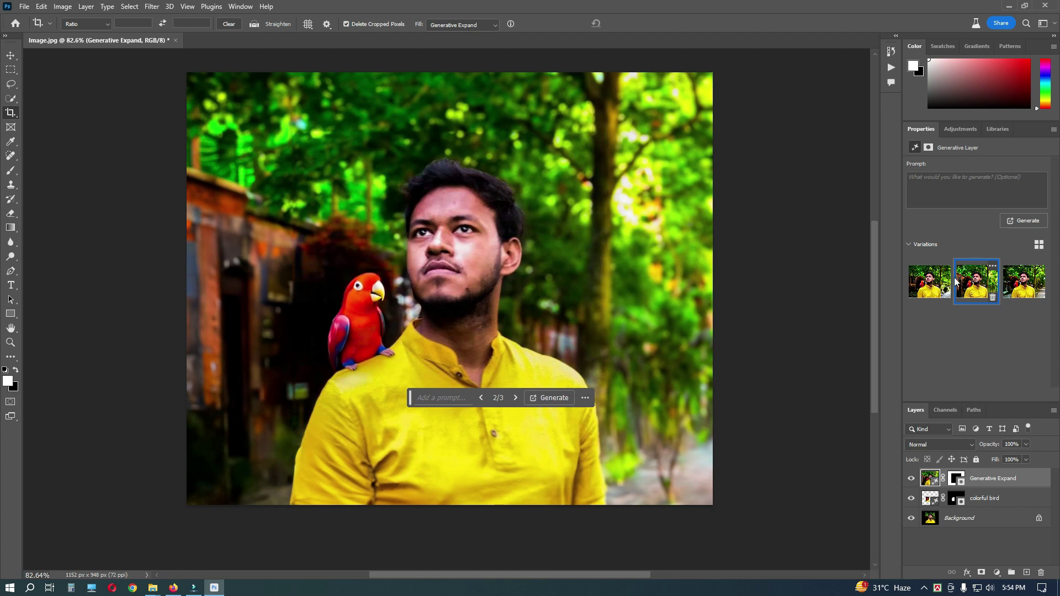
left_click(936, 282)
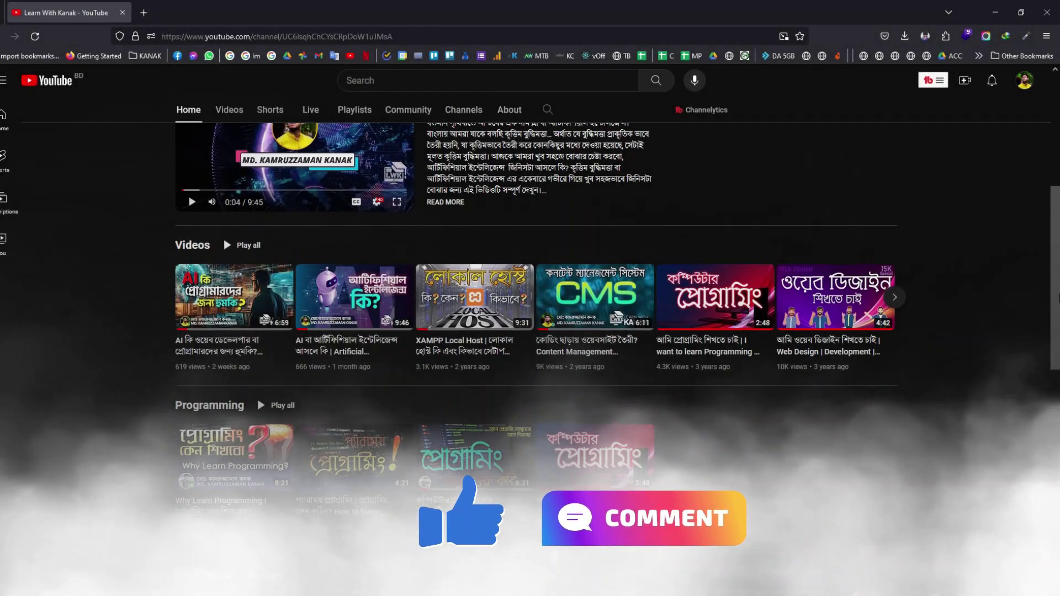
scroll(530, 331, "up", 3)
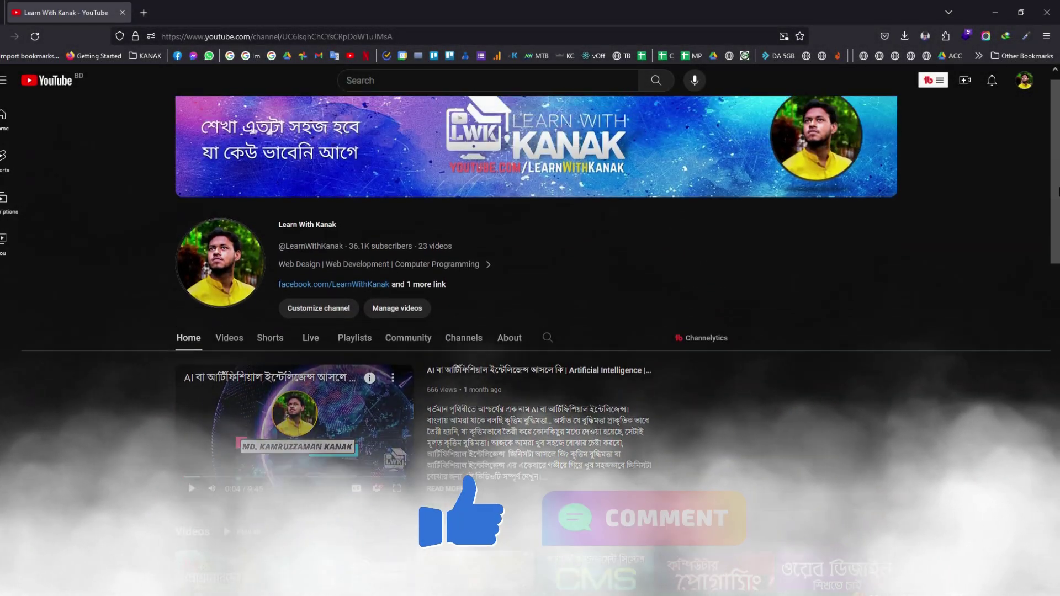